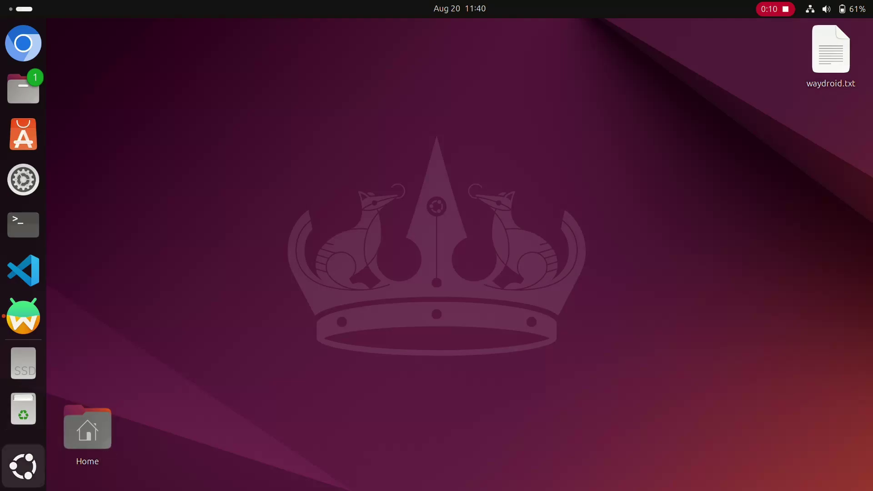
Step: Browse the app grid, then launch Waydroid from the dock to show its Android home screen
click(23, 466)
scroll(23, 466, down, 2)
scroll(437, 300, up, 1)
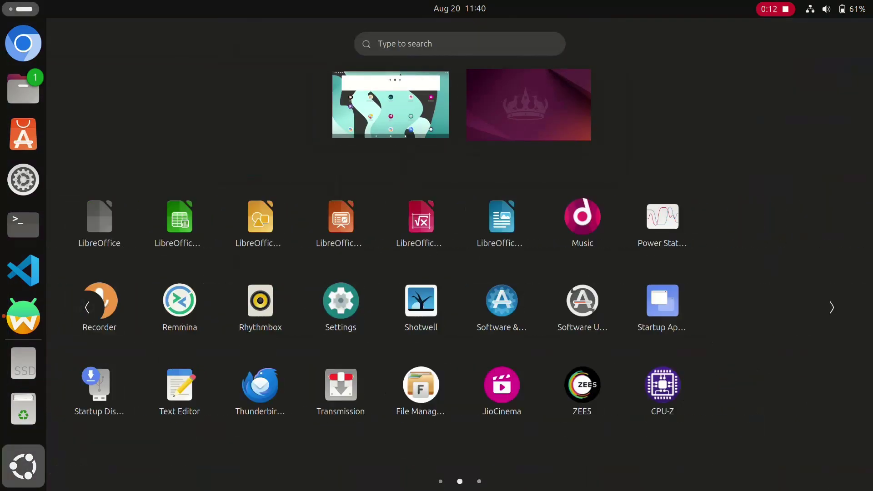
scroll(436, 300, down, 1)
scroll(437, 300, up, 1)
scroll(437, 300, up, 2)
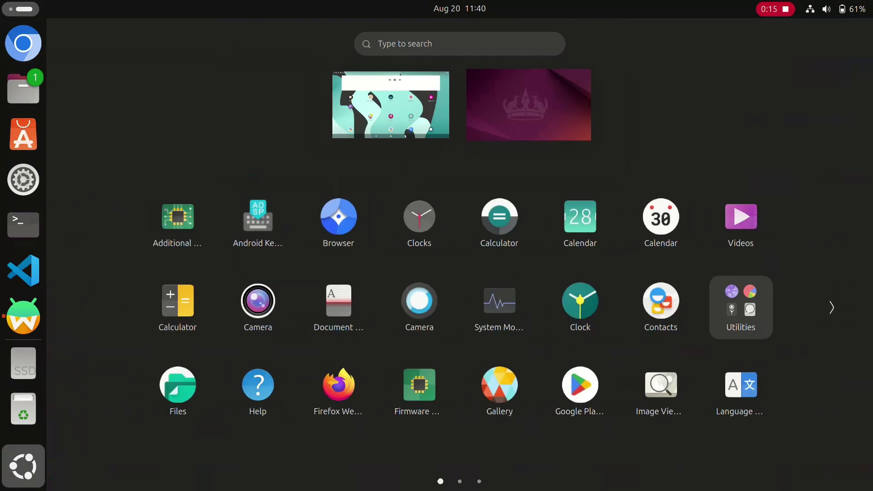
click(23, 316)
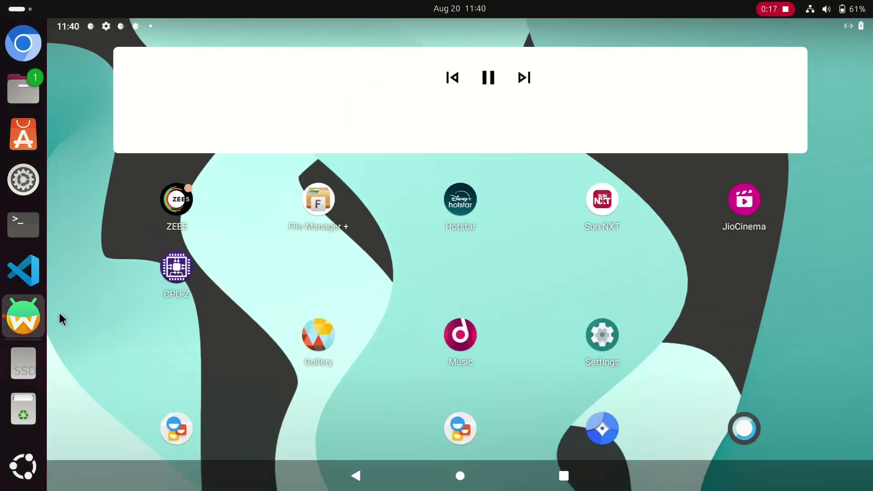
drag(348, 395, 464, 55)
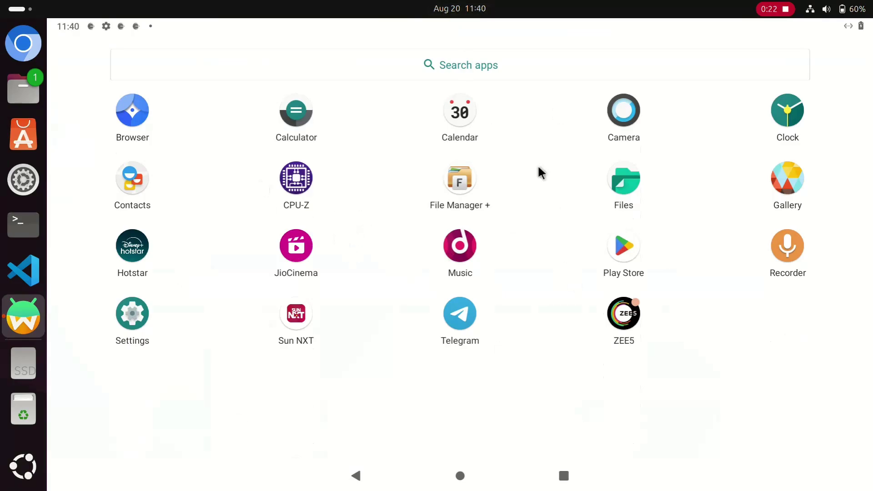
drag(552, 97, 367, 305)
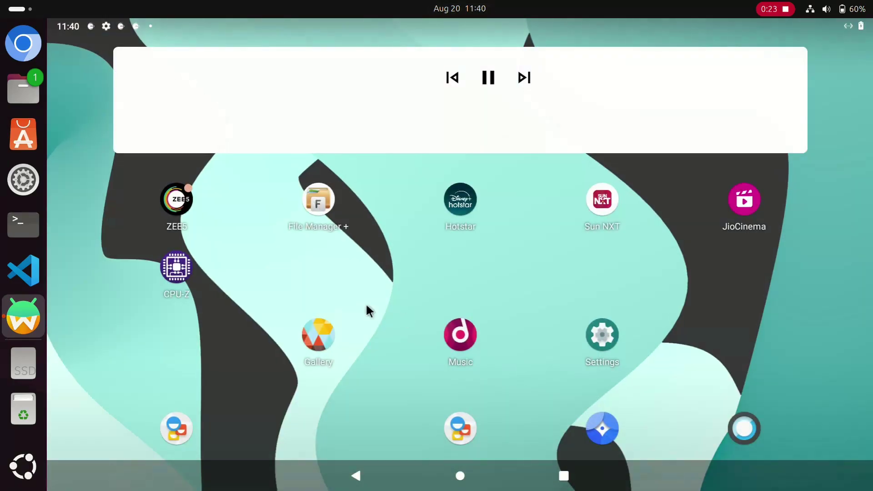
click(459, 208)
scroll(501, 353, down, 5)
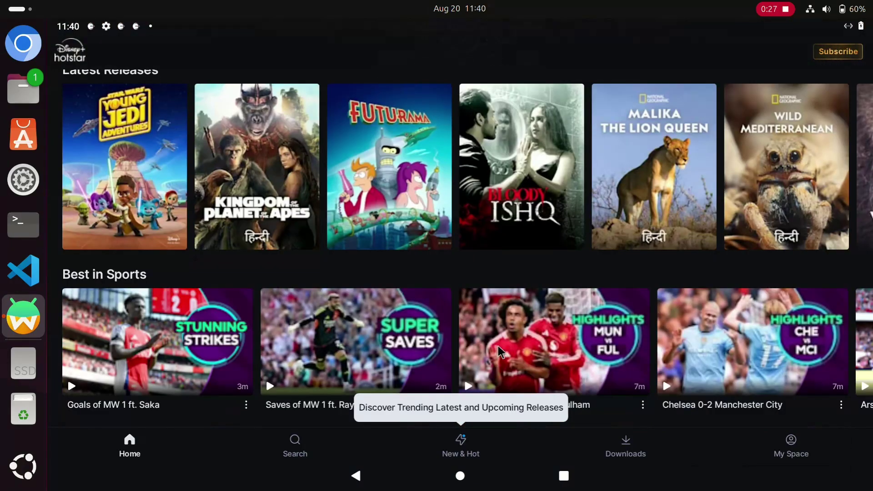
scroll(501, 353, down, 15)
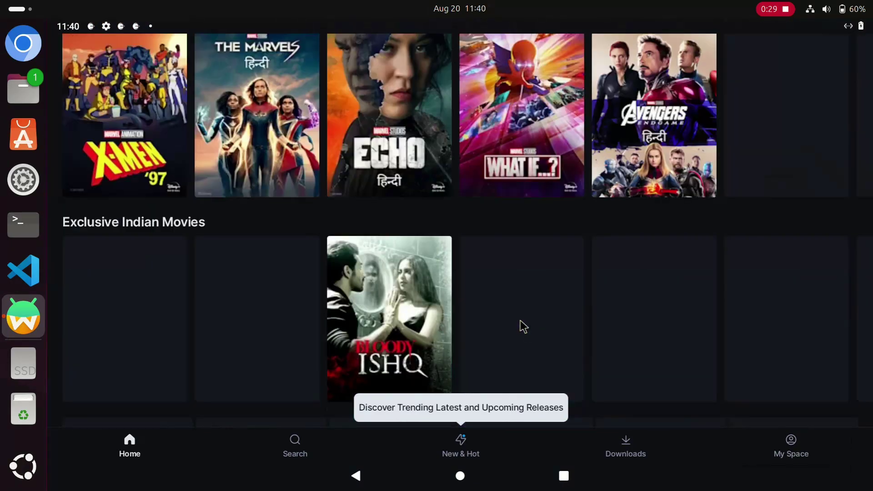
scroll(524, 327, down, 15)
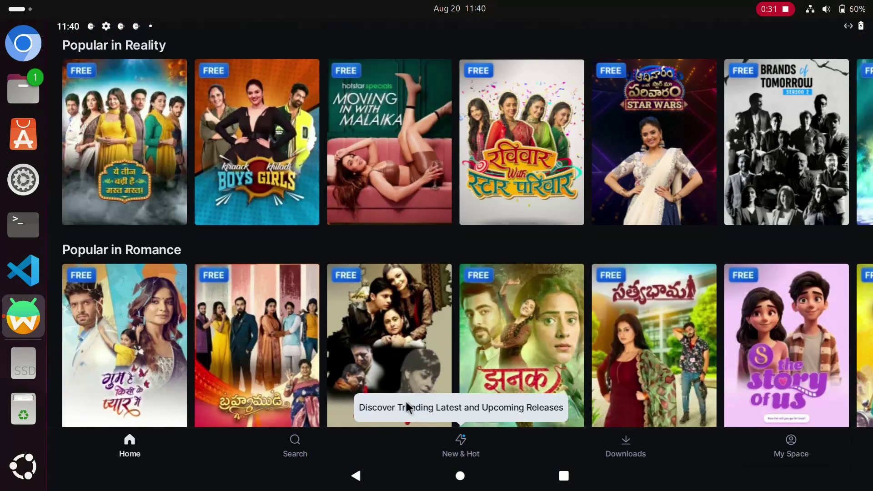
click(472, 484)
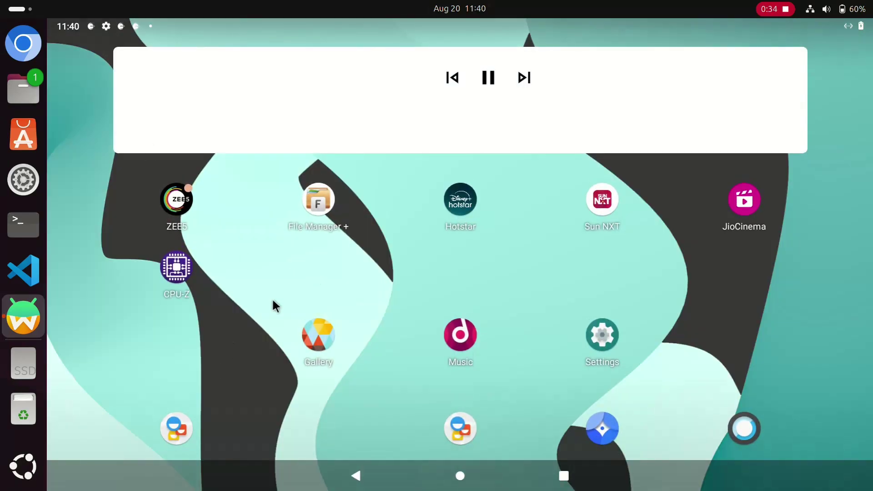
click(602, 335)
scroll(592, 336, down, 5)
scroll(569, 324, up, 5)
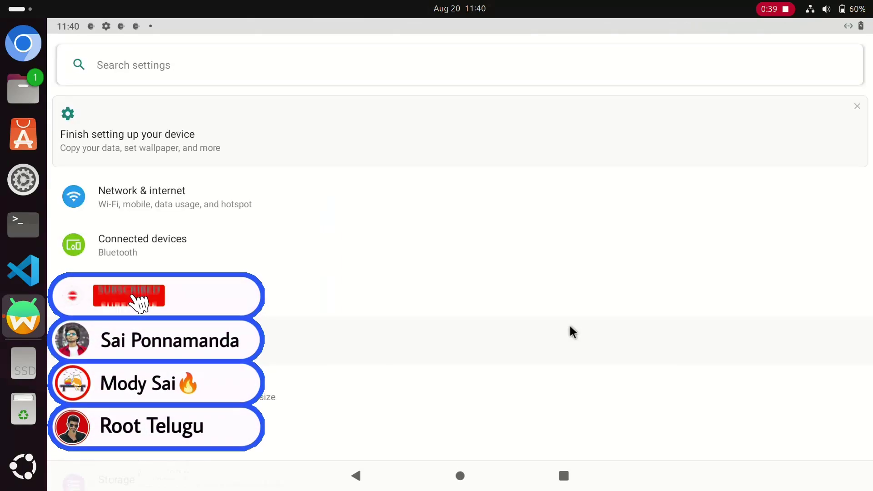
click(459, 476)
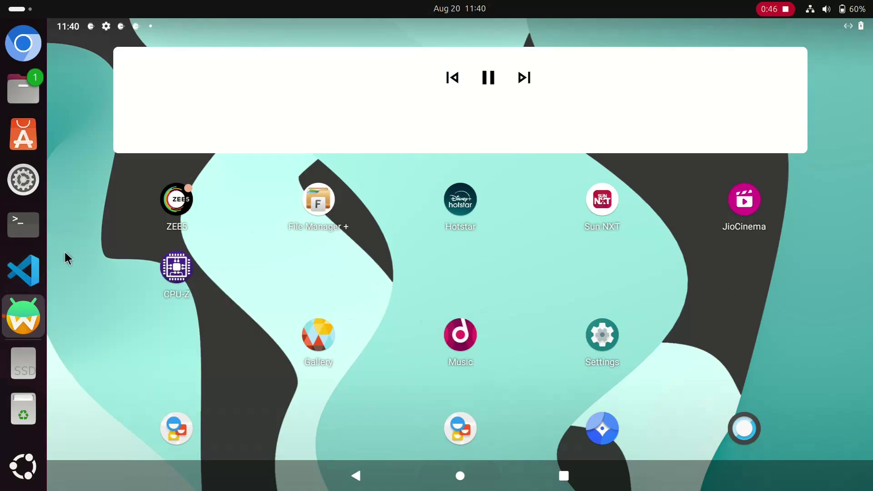
click(23, 89)
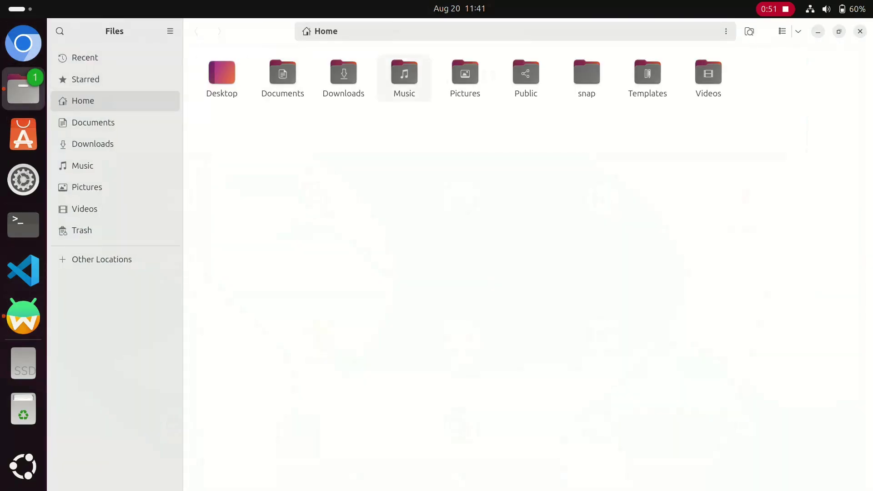
Step: Open the Downloads folder in Files and select telegram-11-0-0.apk (78.0 MB)
double_click(344, 75)
click(221, 80)
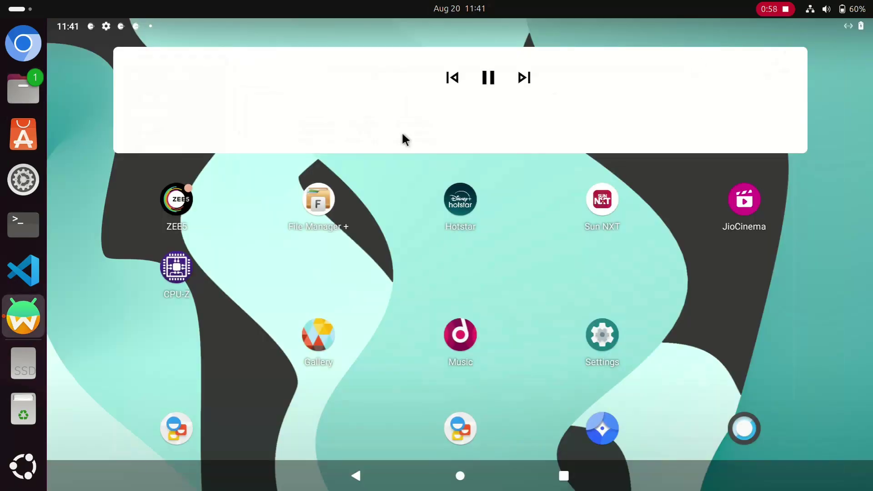
Step: Open Play Store from the app drawer, dismiss the CPU-Z details, and browse the store home page
drag(549, 359, 388, 70)
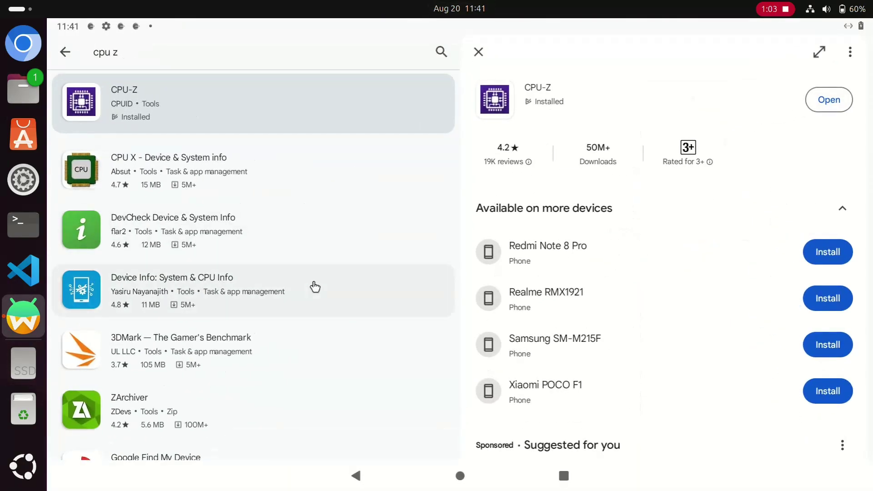
scroll(312, 286, down, 3)
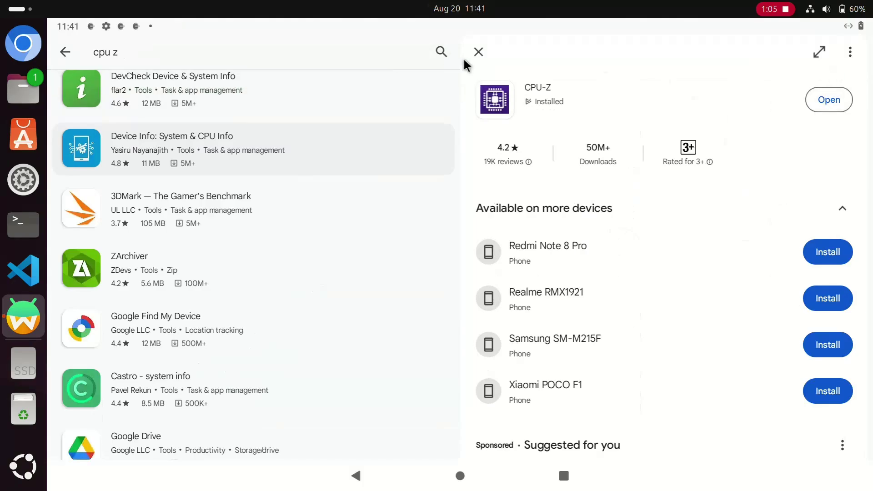
click(478, 51)
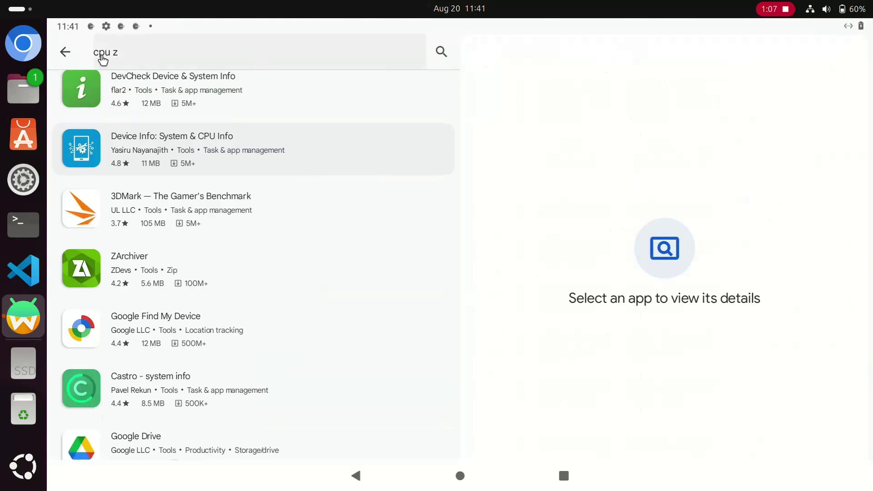
click(65, 52)
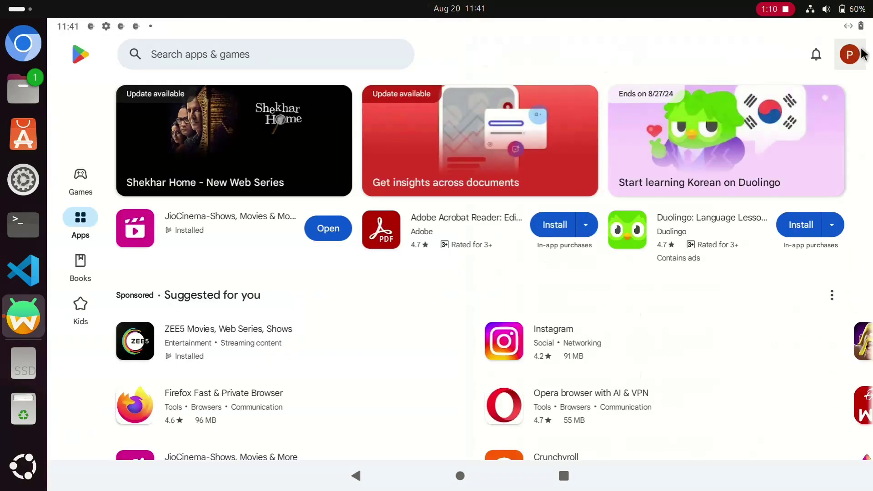
click(849, 54)
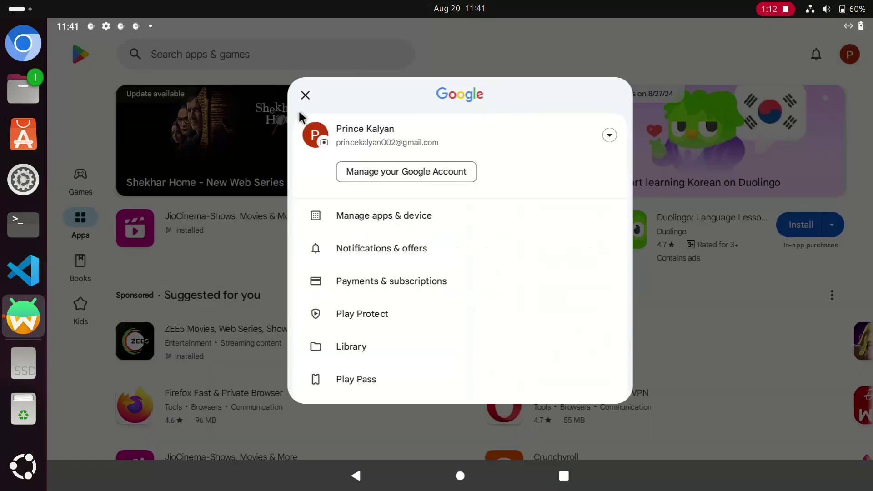
click(307, 101)
scroll(450, 278, down, 5)
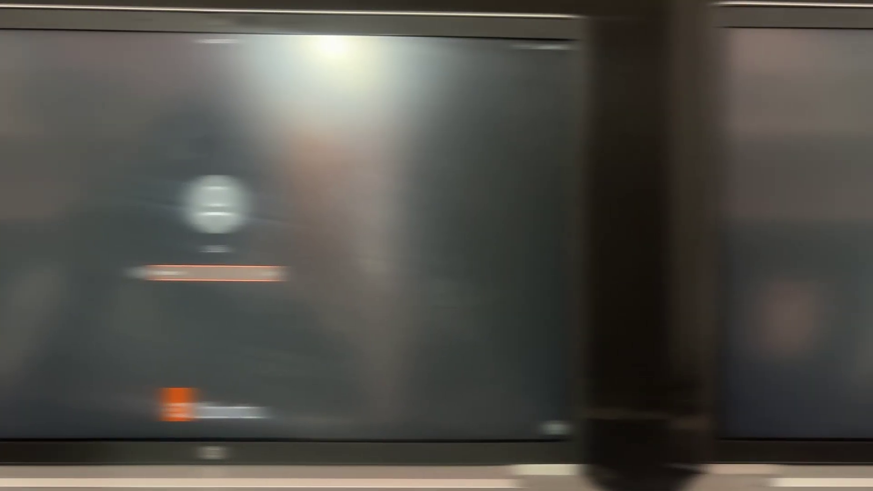
Step: Log in with the account password using the standard Ubuntu session, not Ubuntu on Xorg
click(763, 422)
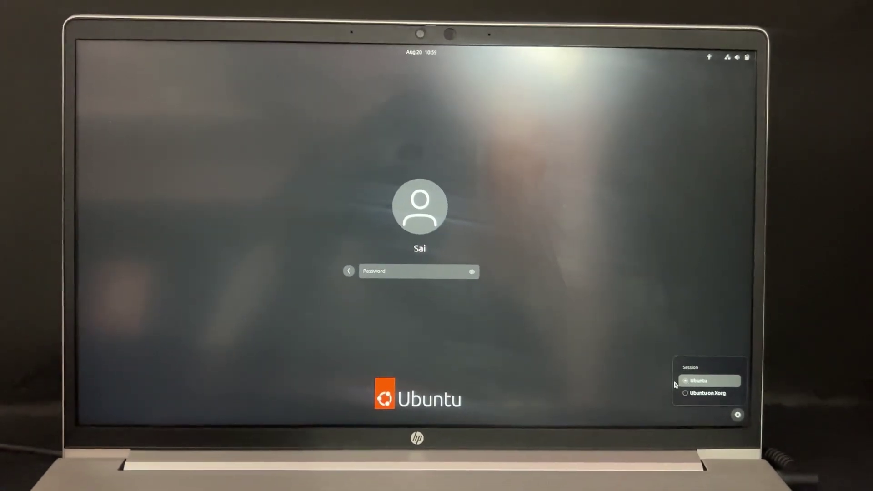
click(696, 380)
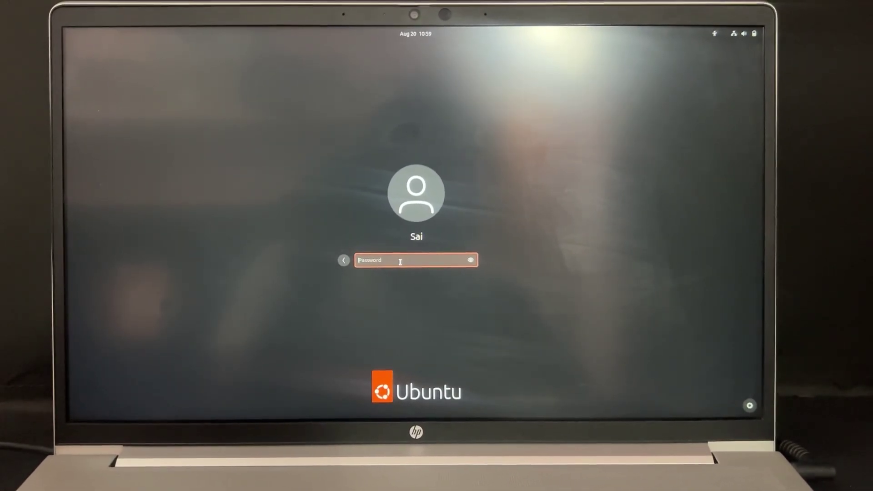
text(****)
key(Return)
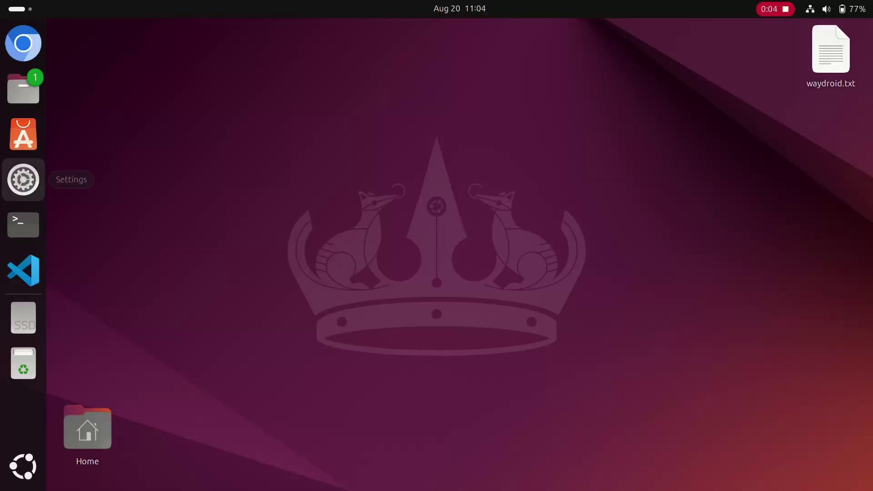
Step: Check About > System Details in Settings (Ubuntu 24.04 LTS on Wayland), then quit Settings
click(23, 179)
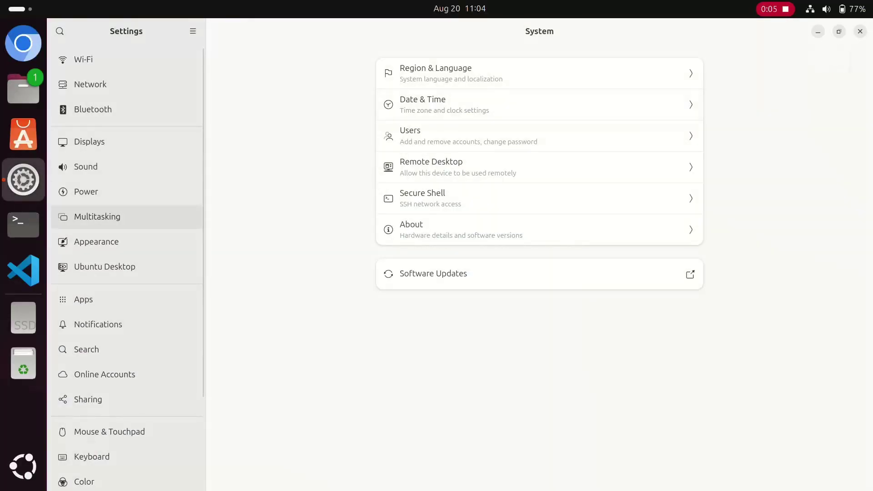
scroll(127, 371, down, 5)
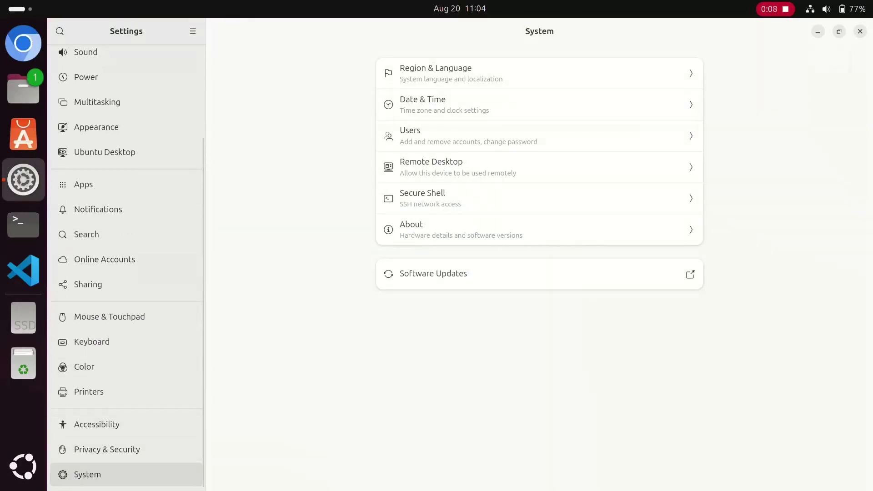
click(539, 229)
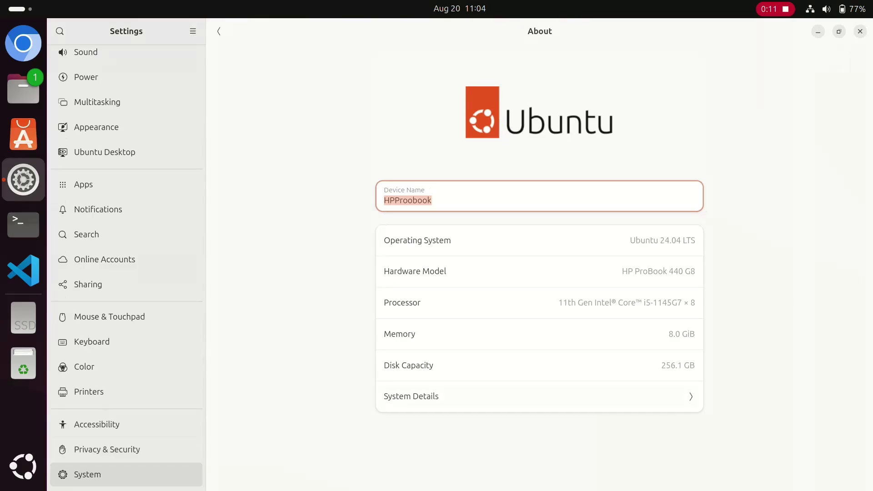
click(540, 396)
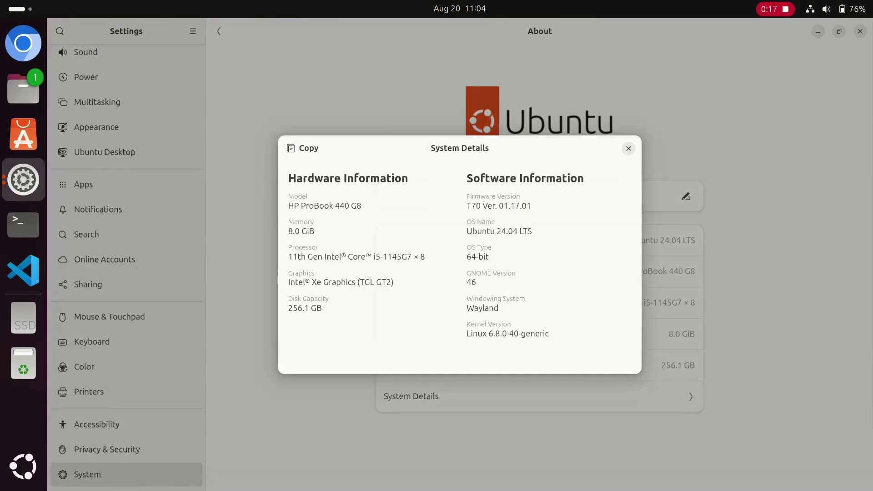
key(Escape)
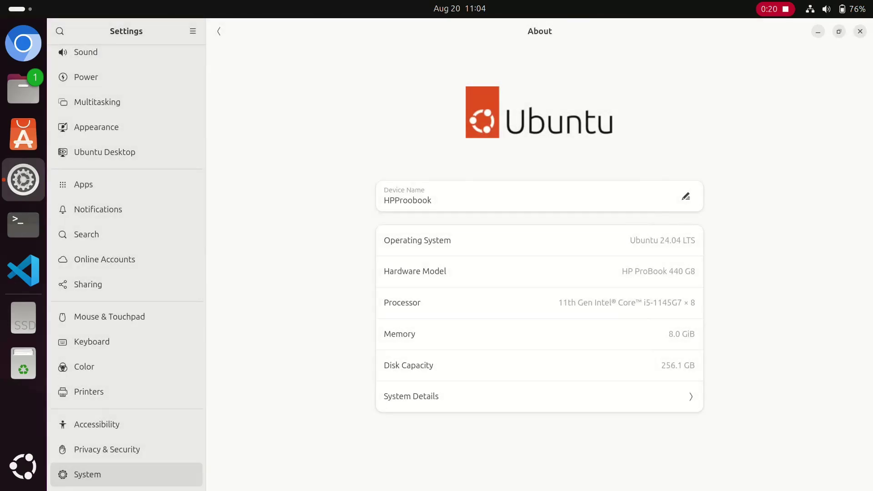
key(ctrl+q)
Step: Copy the first install command line from waydroid.txt and open a terminal window
double_click(830, 54)
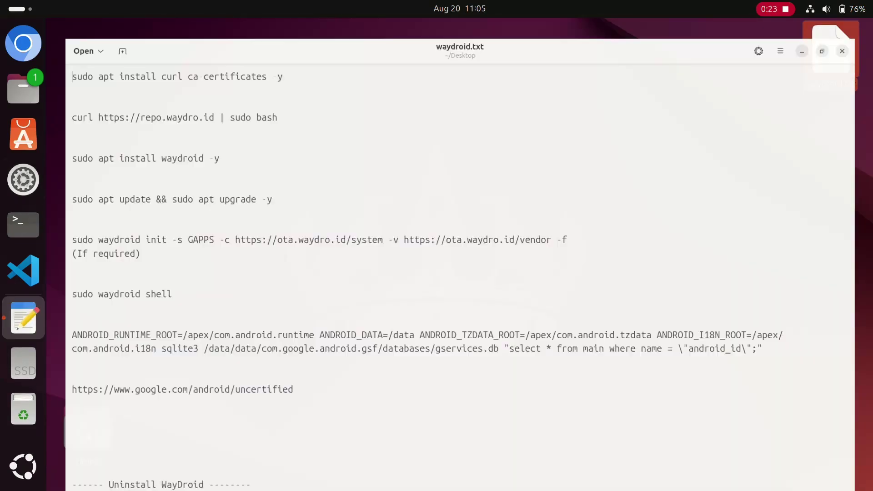
key(shift+End)
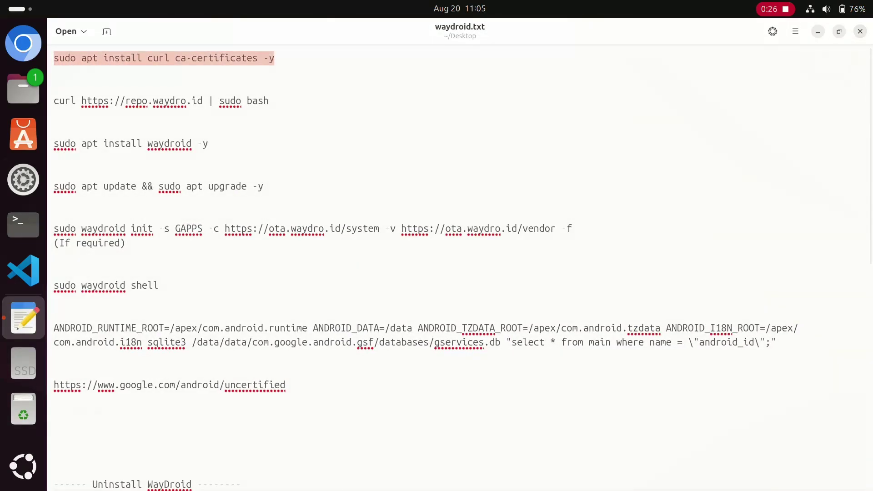
right_click(278, 56)
click(255, 88)
click(23, 225)
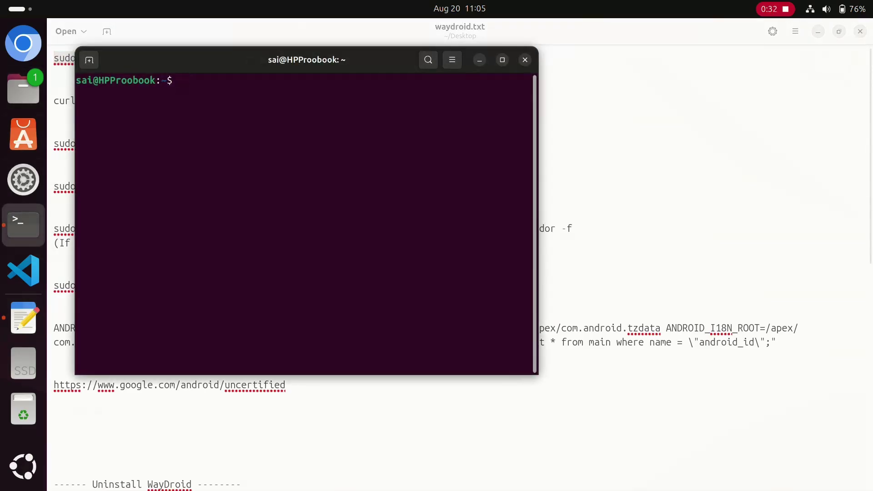
Step: Run 'sudo apt install curl ca-certificates -y' in the terminal, authorising with the account password
right_click(246, 95)
click(268, 132)
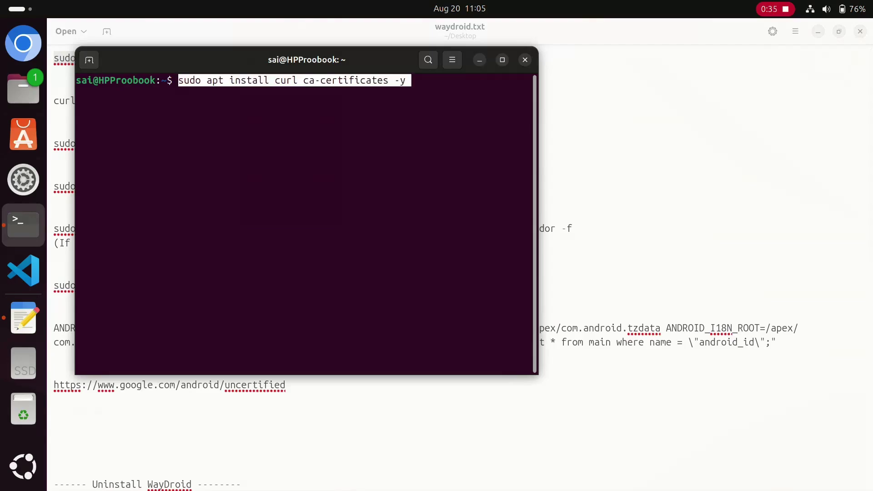
key(Return)
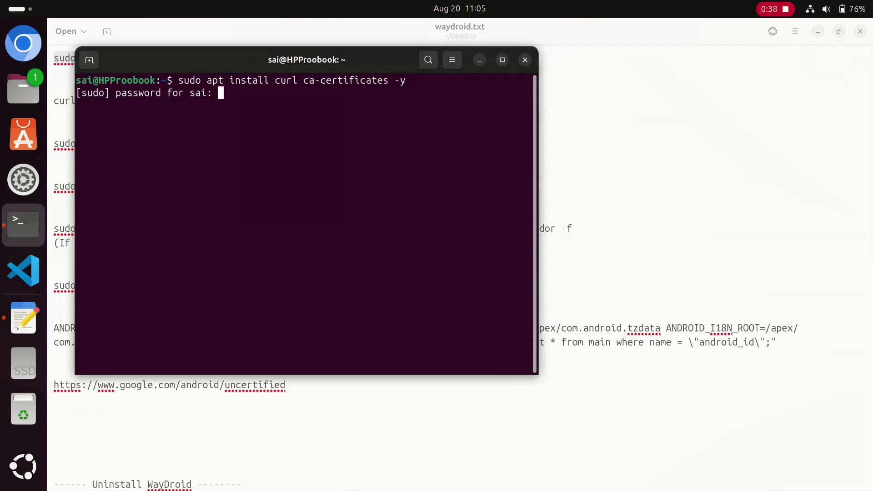
key(Return)
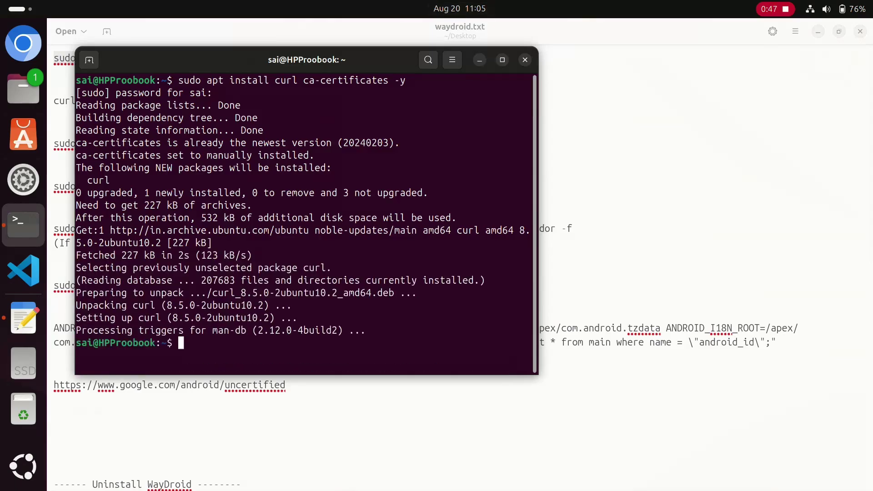
Step: Copy the repo.waydro.id curl setup line from the notes and run it to add the Waydroid repository
key(alt+Tab)
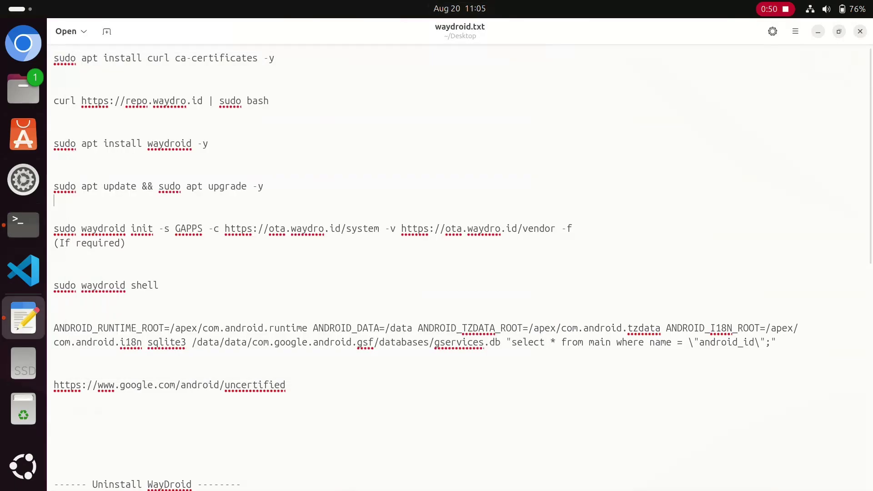
drag(53, 101, 270, 101)
right_click(268, 101)
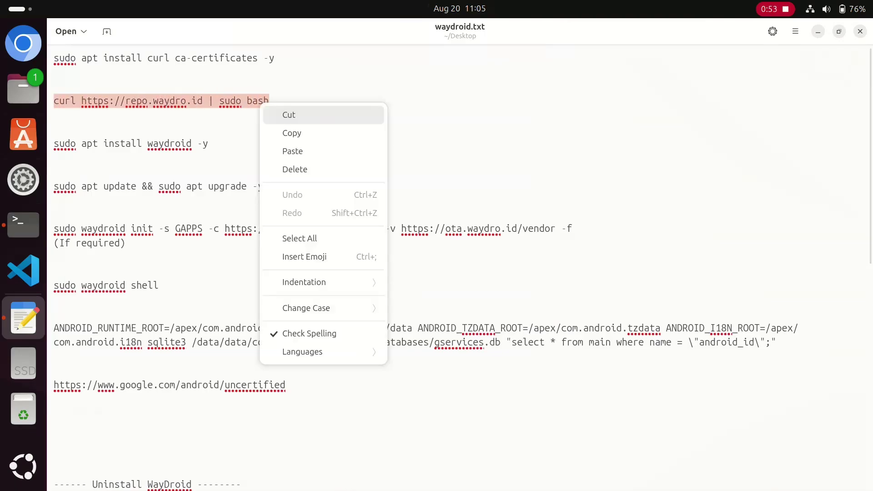
click(286, 133)
key(alt+Tab)
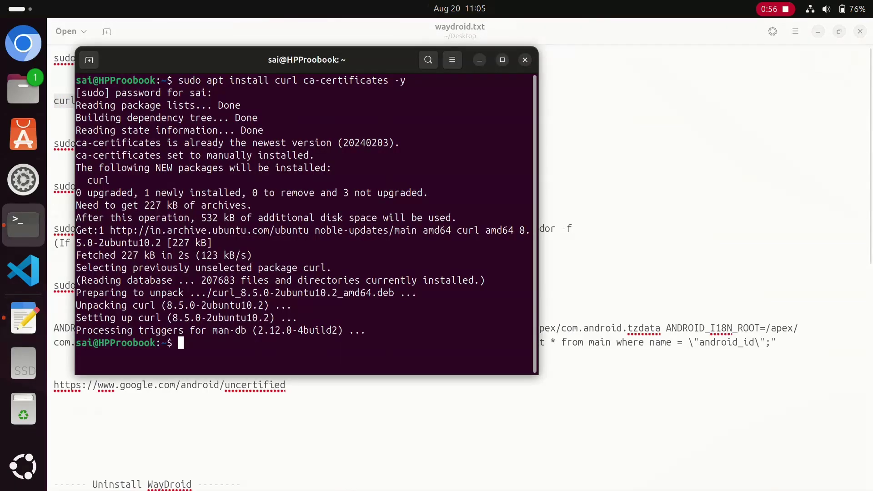
right_click(345, 343)
click(363, 382)
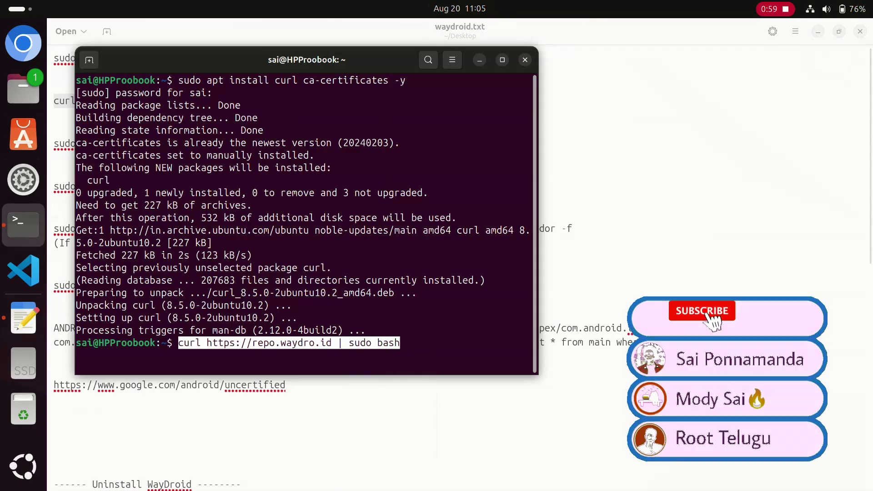
key(Return)
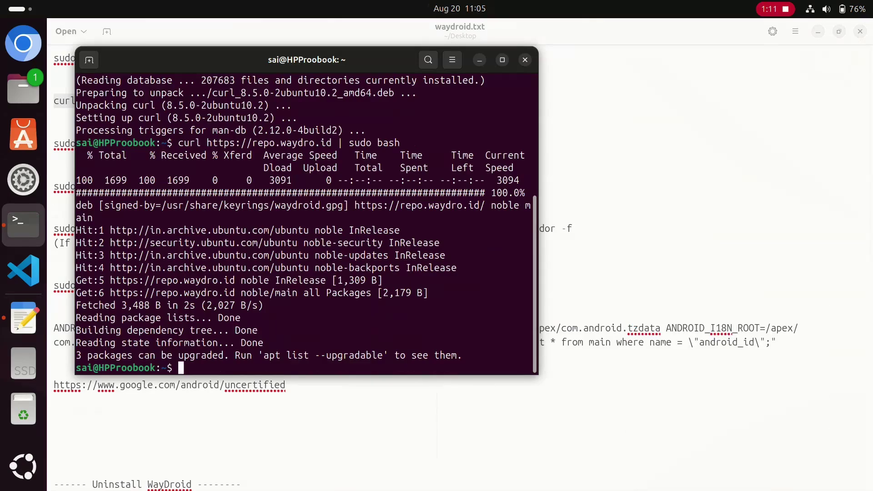
key(alt+Tab)
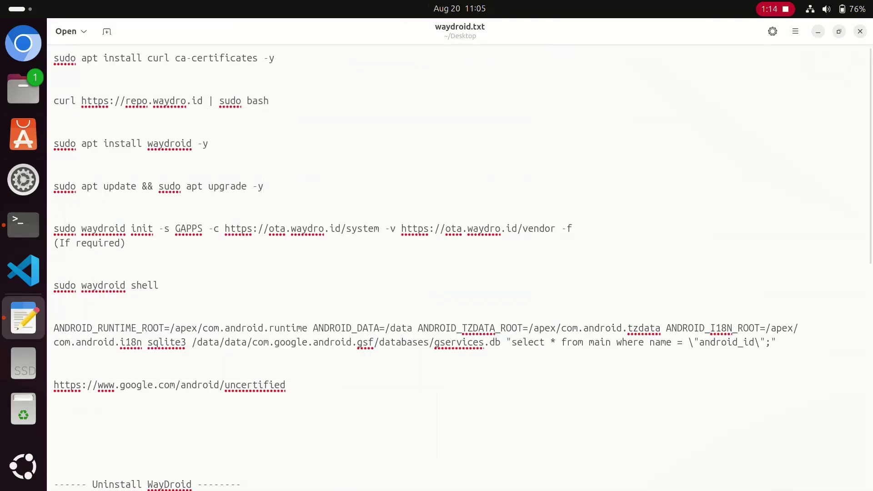
Step: Copy 'sudo apt install waydroid -y' from the notes and run it, installing waydroid 1.4.3
drag(53, 144, 192, 143)
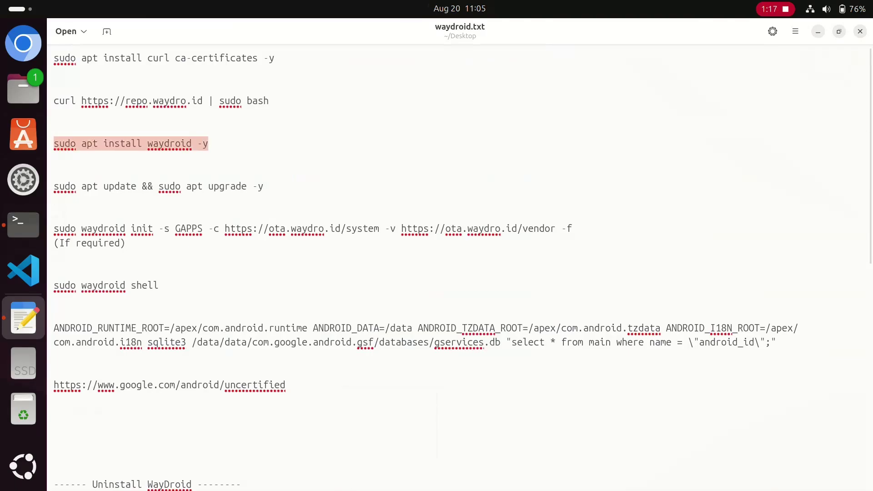
right_click(162, 150)
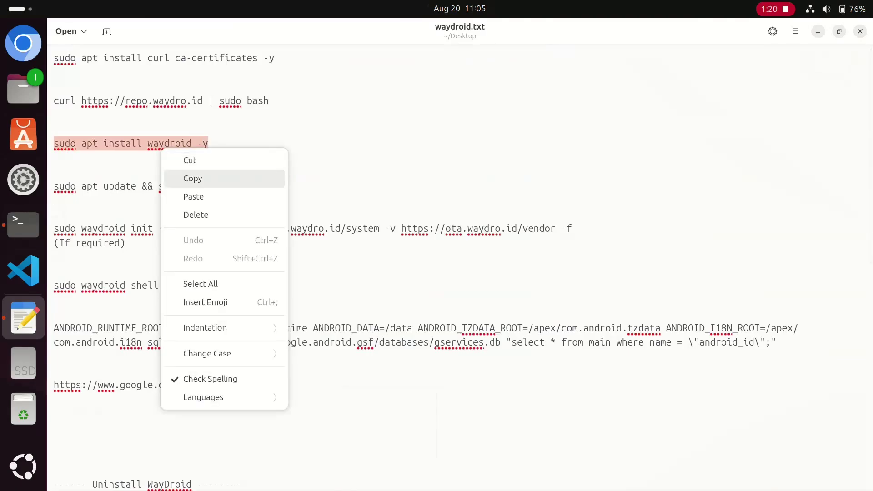
click(195, 177)
click(23, 225)
right_click(394, 331)
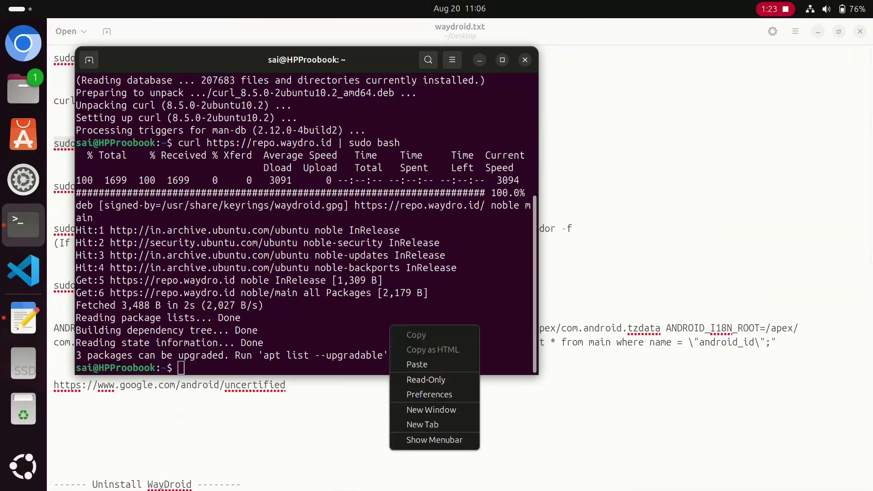
click(422, 364)
key(Return)
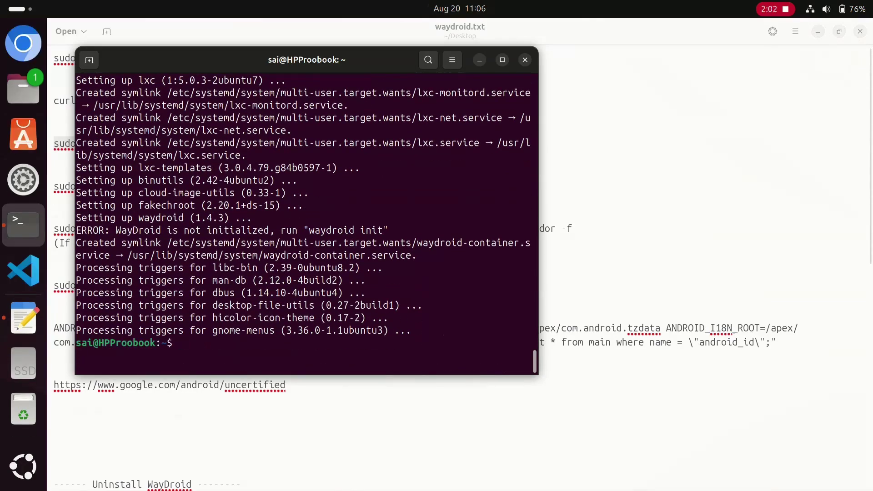
Step: Run 'sudo apt update && sudo apt upgrade -y' from the notes (0 upgraded), then show the desktop
key(alt+Tab)
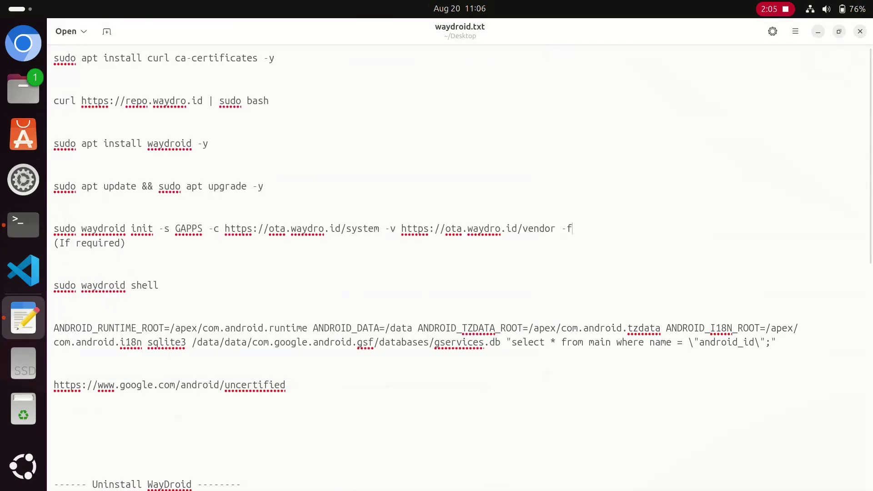
drag(264, 186, 54, 186)
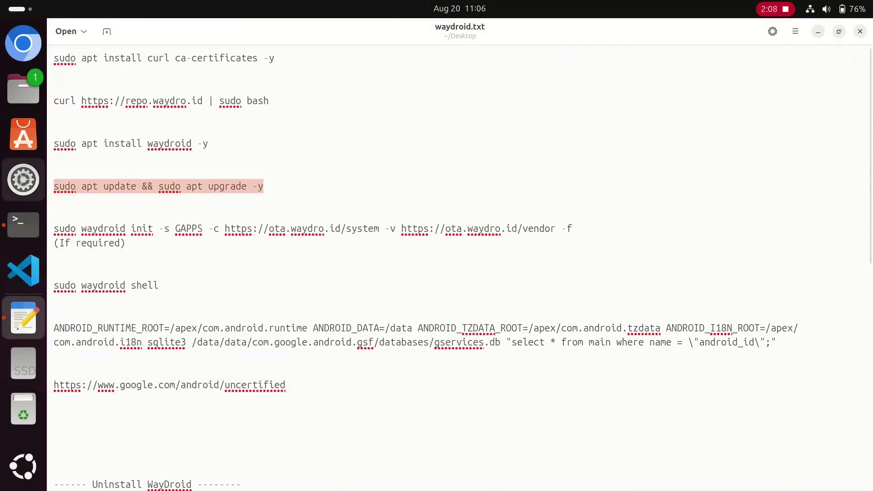
right_click(127, 192)
click(159, 220)
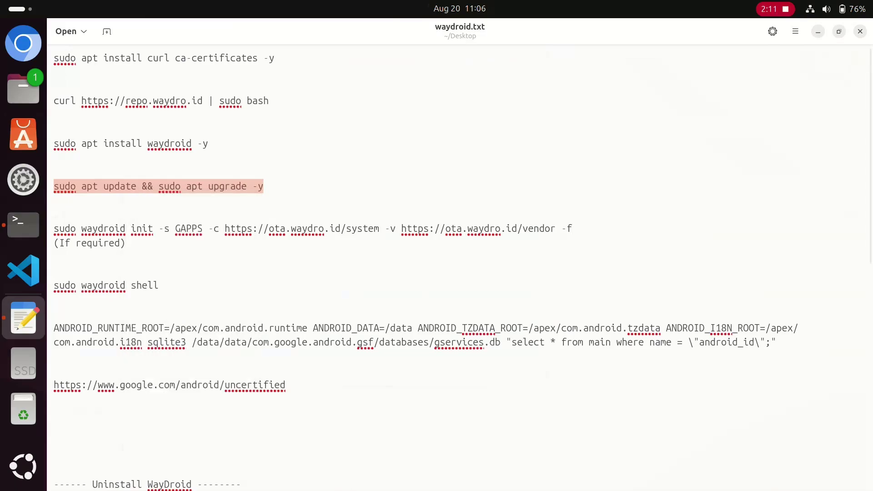
click(23, 225)
right_click(485, 316)
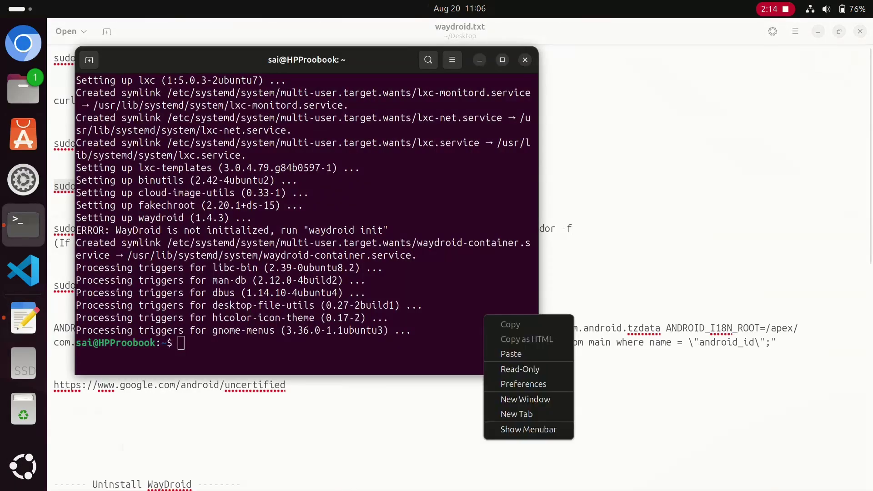
click(512, 354)
key(Return)
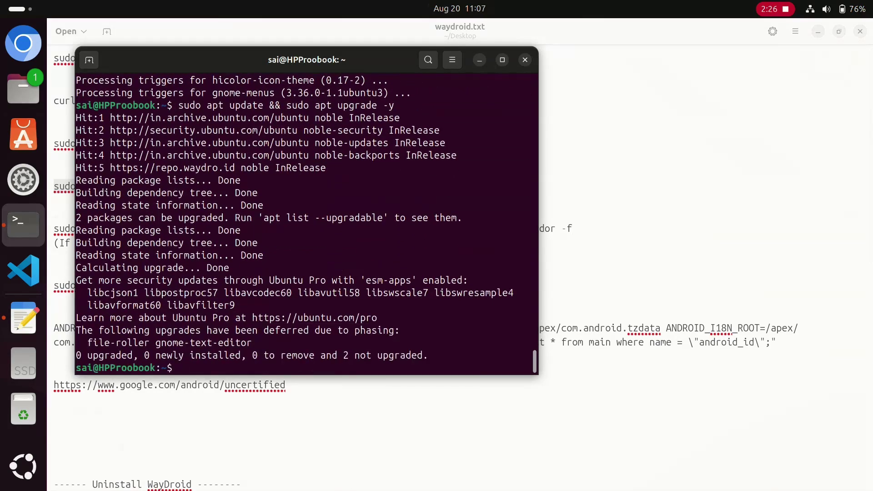
key(alt+Tab)
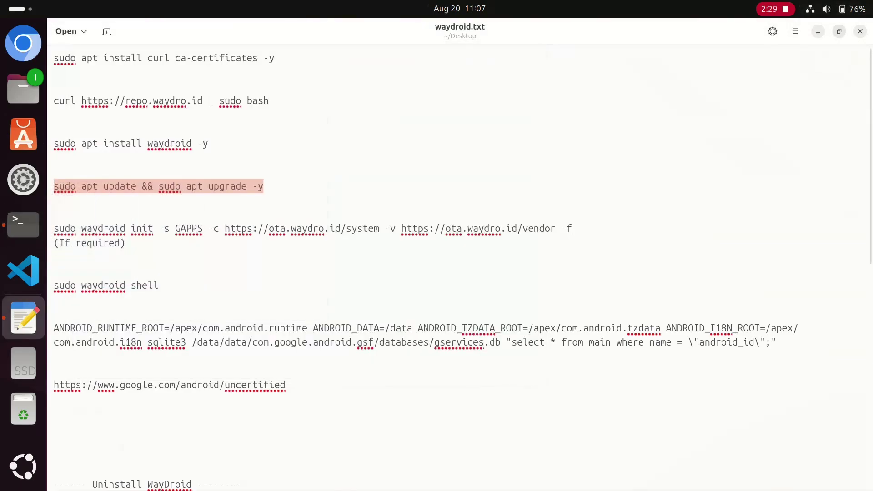
key(super+d)
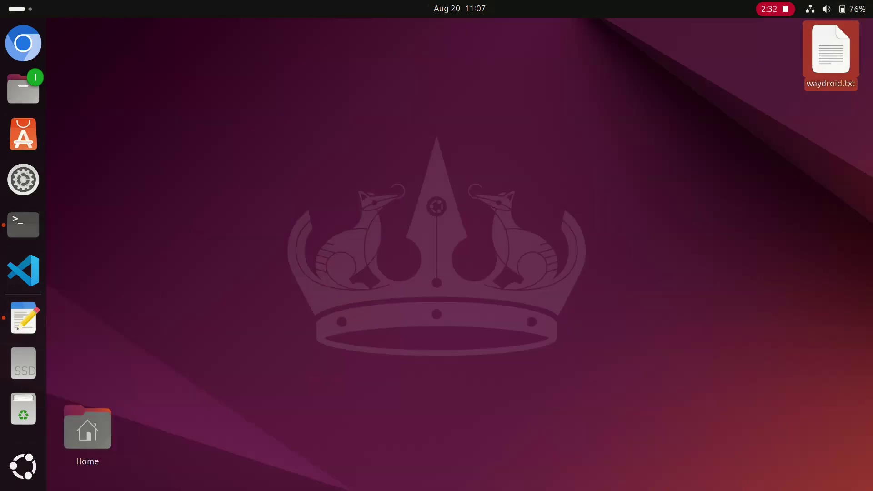
Step: Launch Waydroid from the app grid and choose GAPPS as the Android type to initialize
click(22, 467)
scroll(436, 273, down, 1)
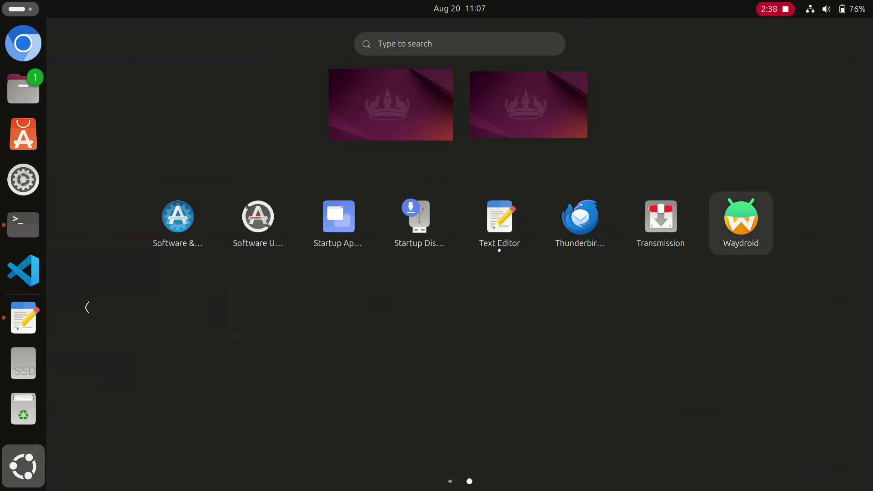
click(741, 223)
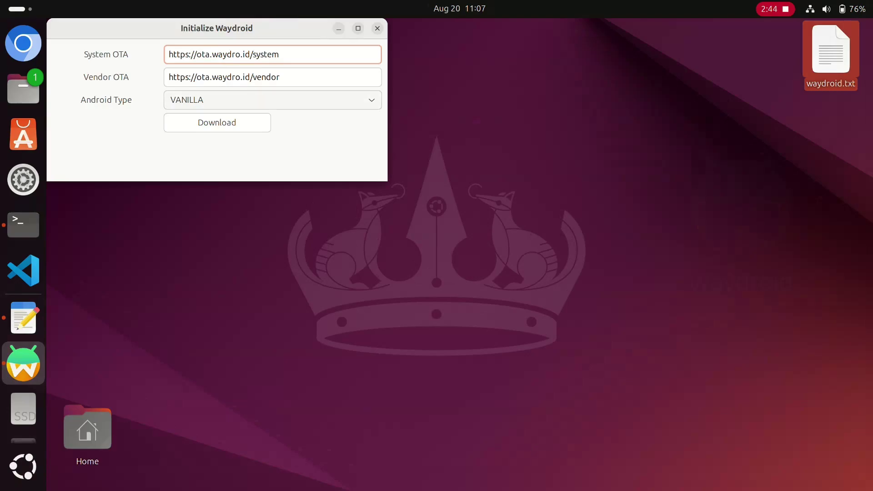
click(273, 99)
click(191, 118)
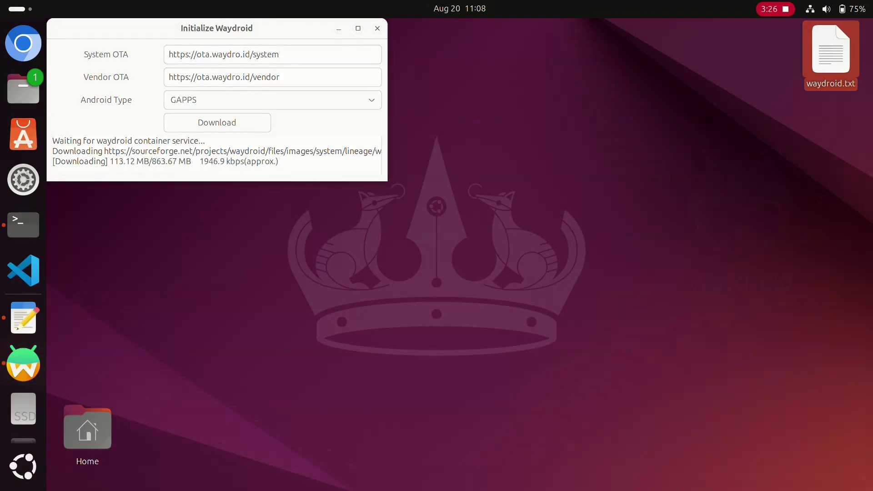
Step: Highlight the 'sudo waydroid init' line in waydroid.txt, then clear the selection
key(alt+Tab)
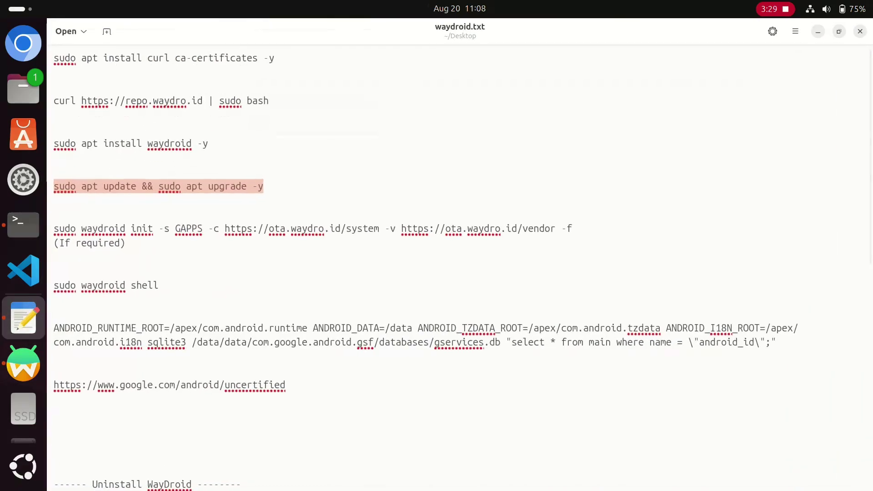
click(126, 243)
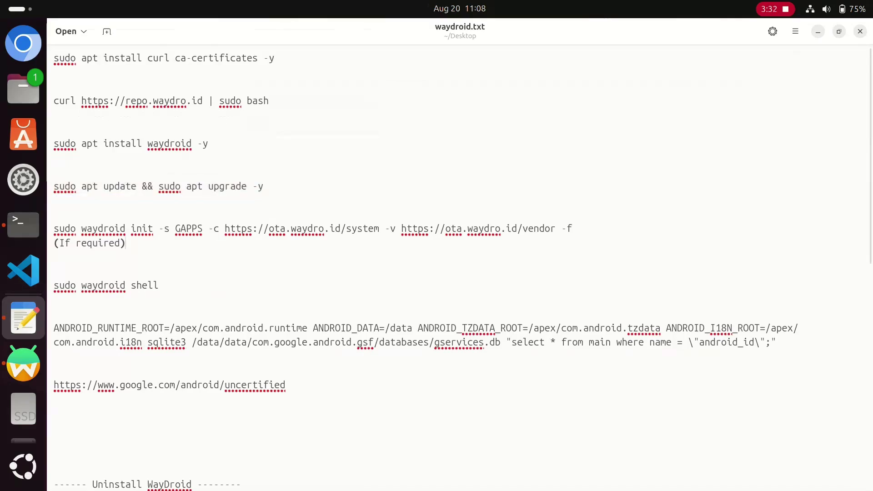
drag(54, 229, 573, 229)
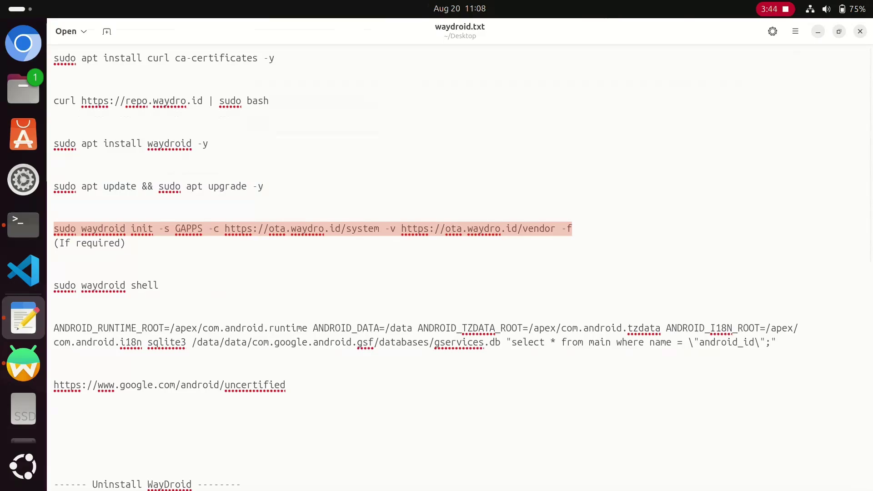
click(54, 158)
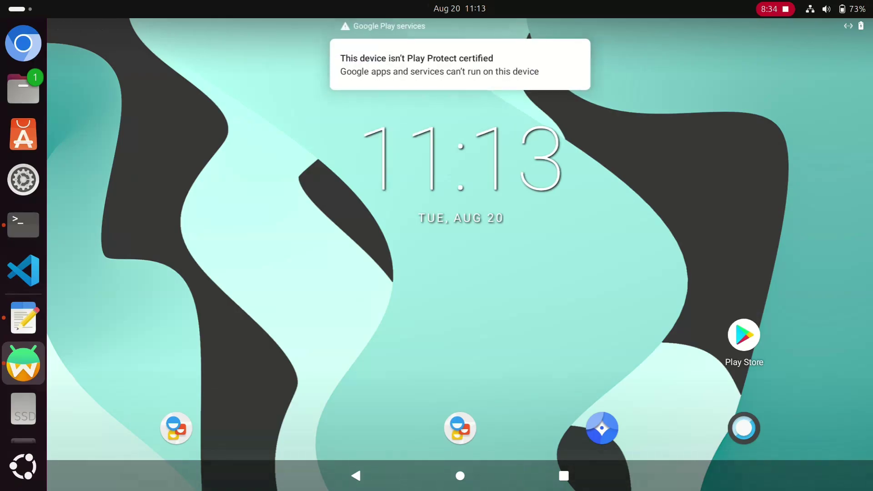
Step: View the Play Protect warning's Android certified device help page, then bring up Waydroid's dock options
click(461, 80)
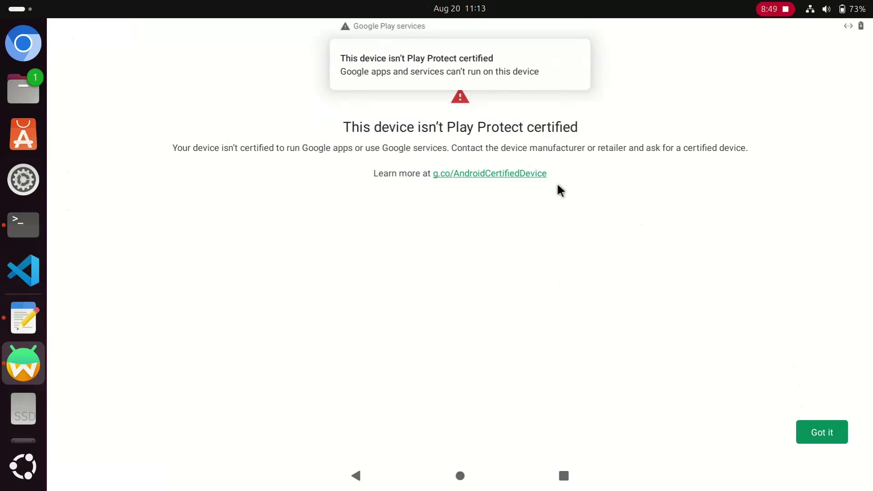
click(508, 178)
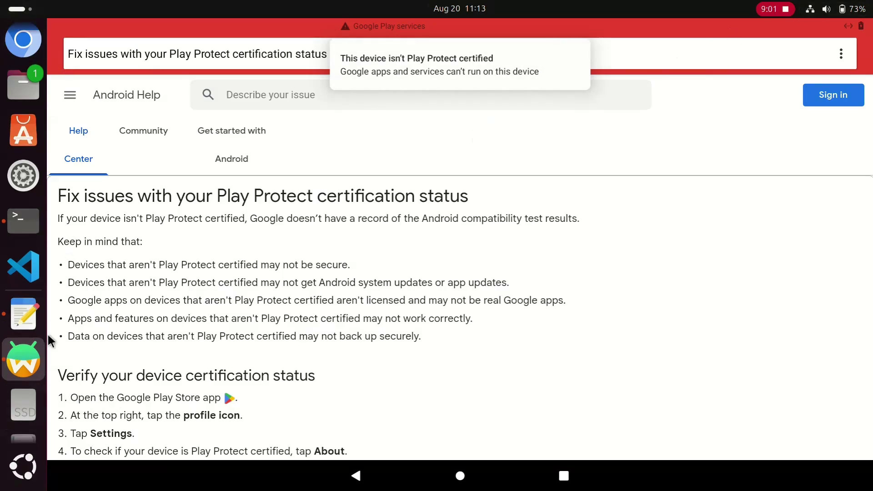
right_click(27, 360)
Step: Quit Waydroid and close the existing terminal window
click(91, 406)
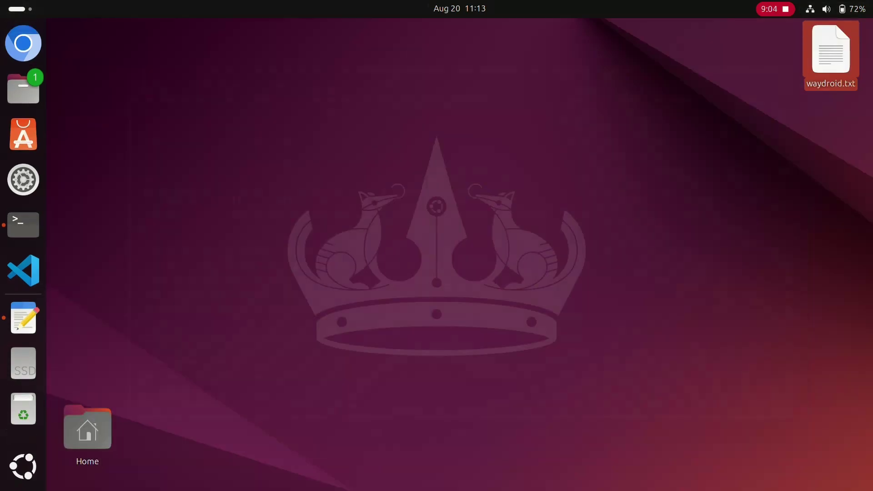
click(23, 225)
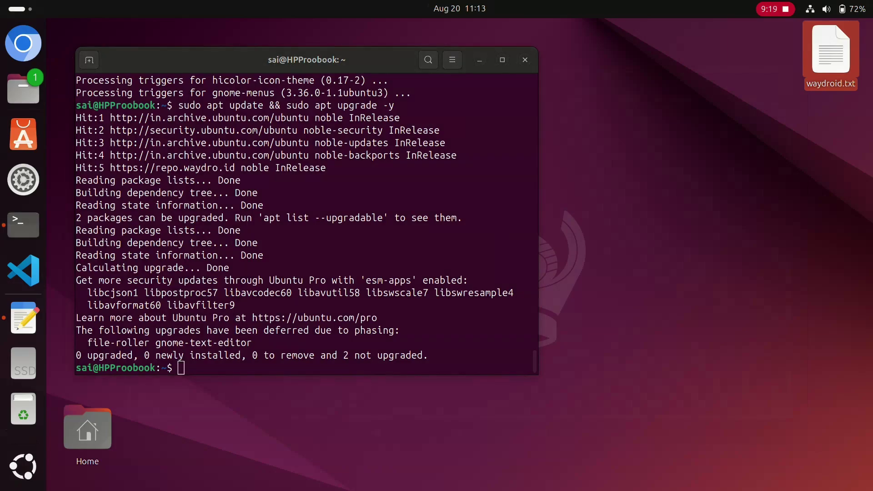
key(alt+F4)
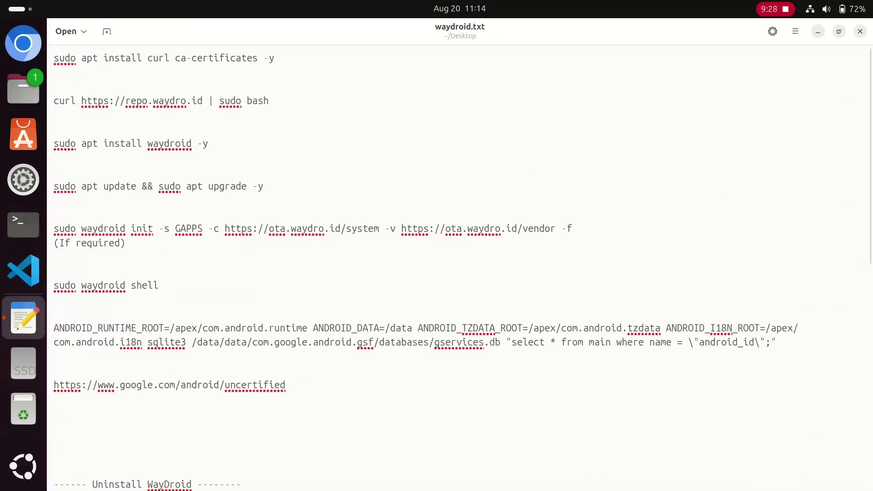
Step: Copy 'sudo waydroid shell' from waydroid.txt and run it in a new terminal with sudo
drag(158, 285, 54, 286)
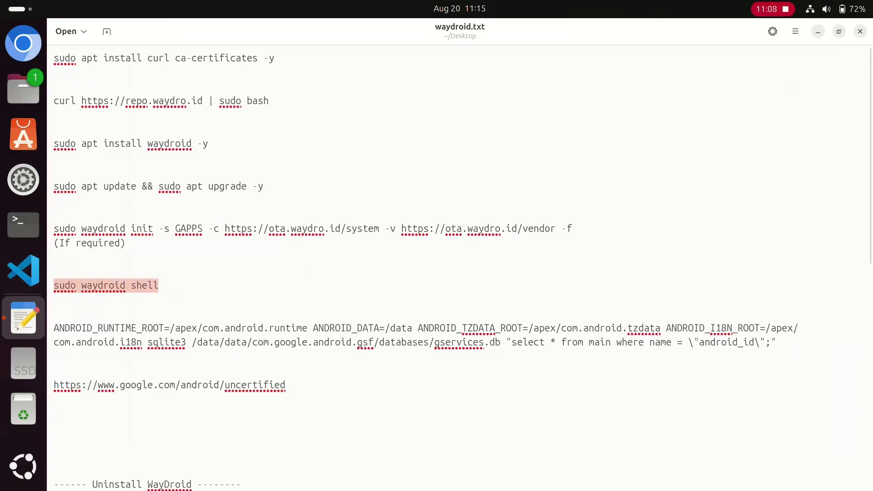
right_click(69, 288)
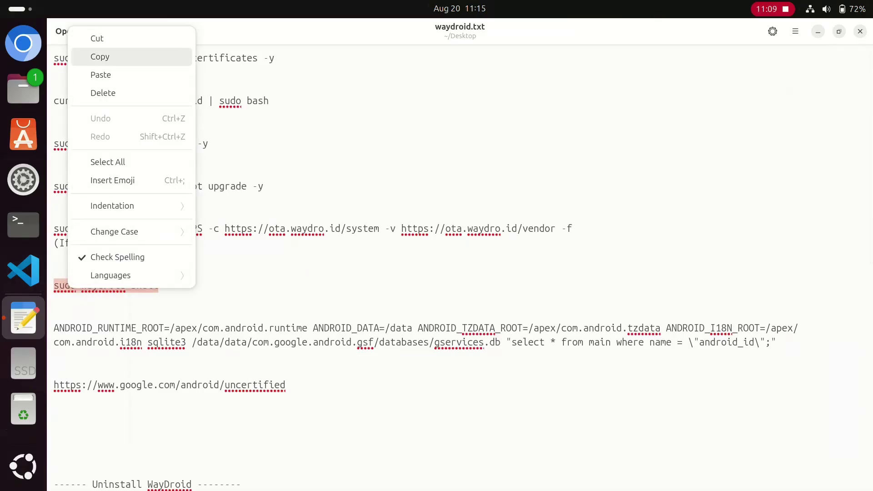
click(100, 57)
click(24, 224)
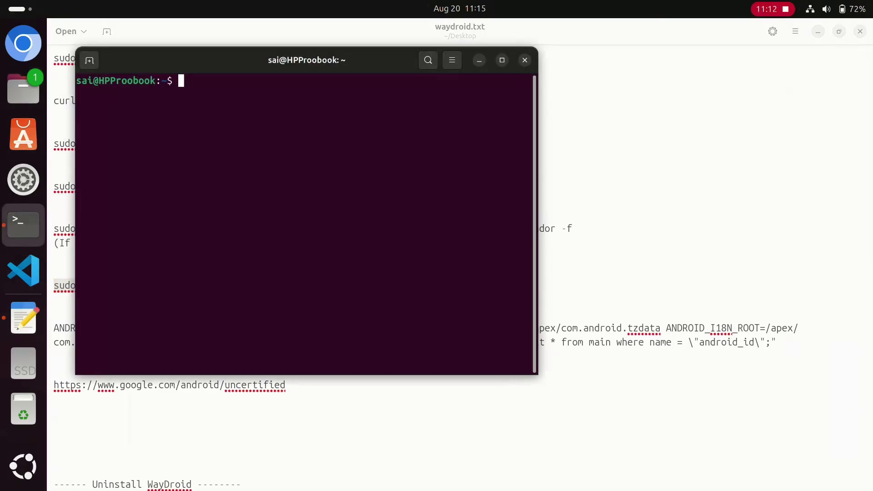
right_click(195, 96)
click(214, 137)
key(Return)
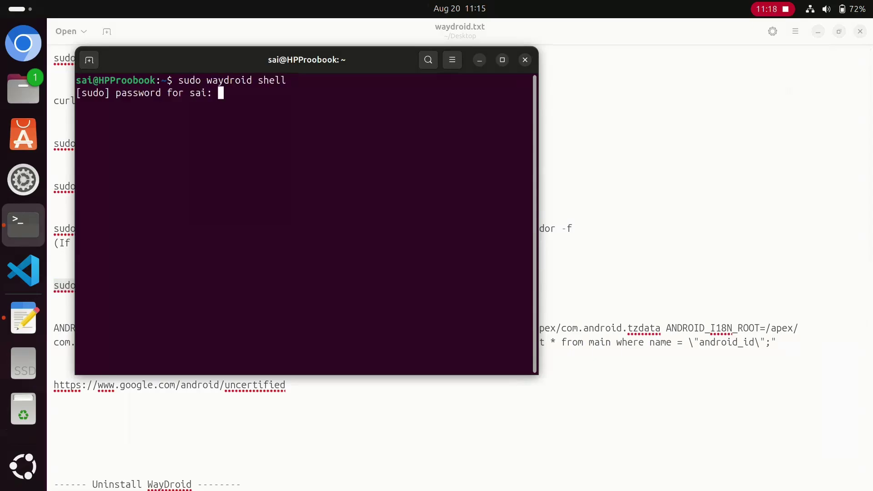
key(Return)
key(alt+Tab)
Step: Copy the sqlite3 gservices.db android_id query from the notes and run it in the Android shell
drag(54, 328, 777, 342)
right_click(801, 339)
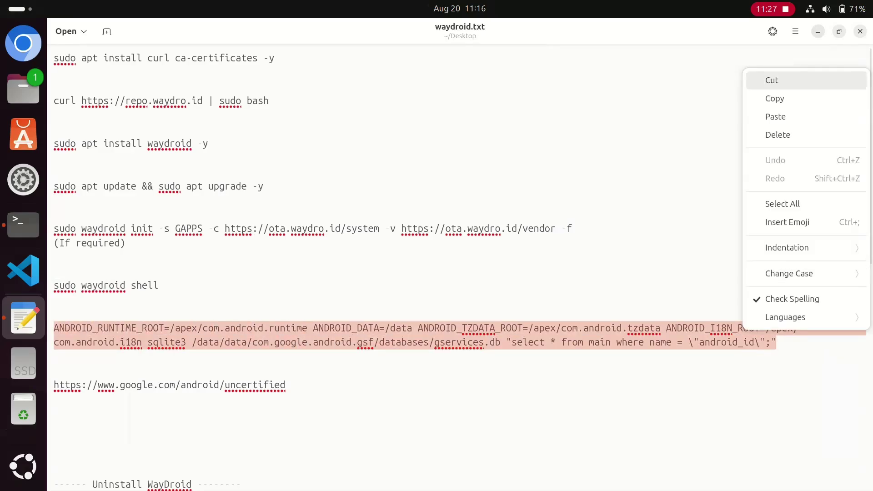
click(805, 99)
key(alt+Tab)
right_click(215, 166)
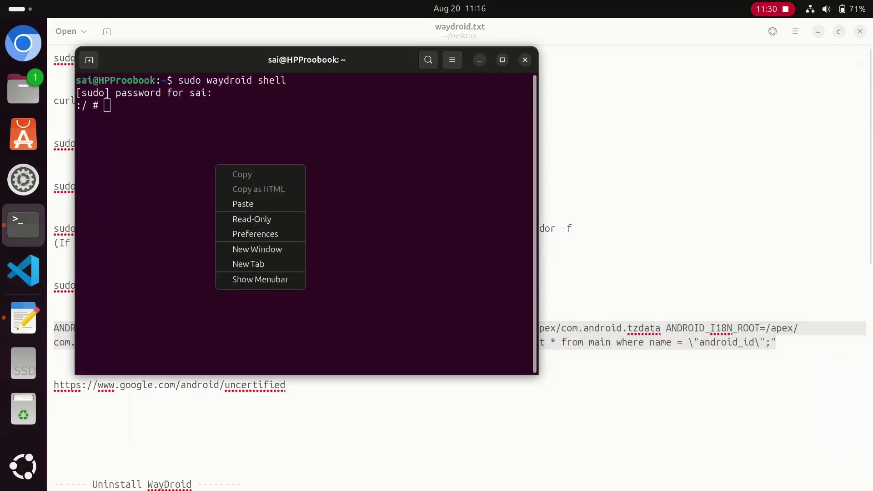
click(246, 204)
key(Return)
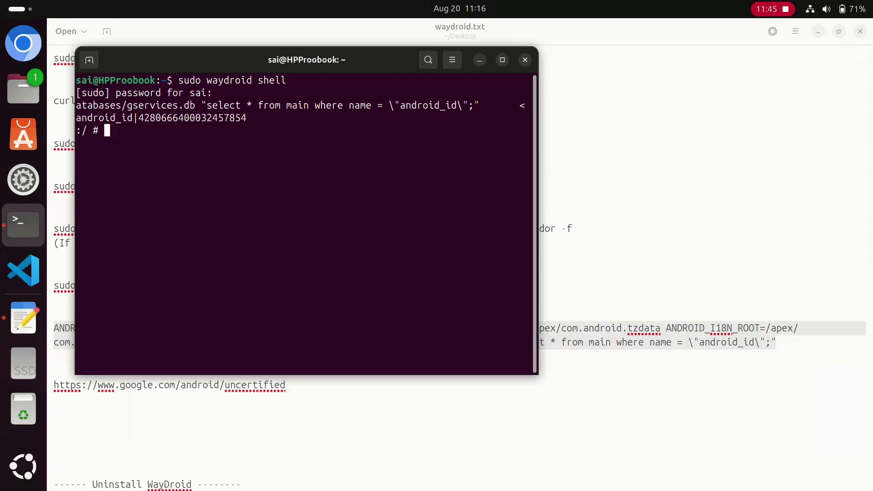
Step: Copy the printed android_id number from the terminal output
drag(246, 117, 139, 117)
right_click(145, 119)
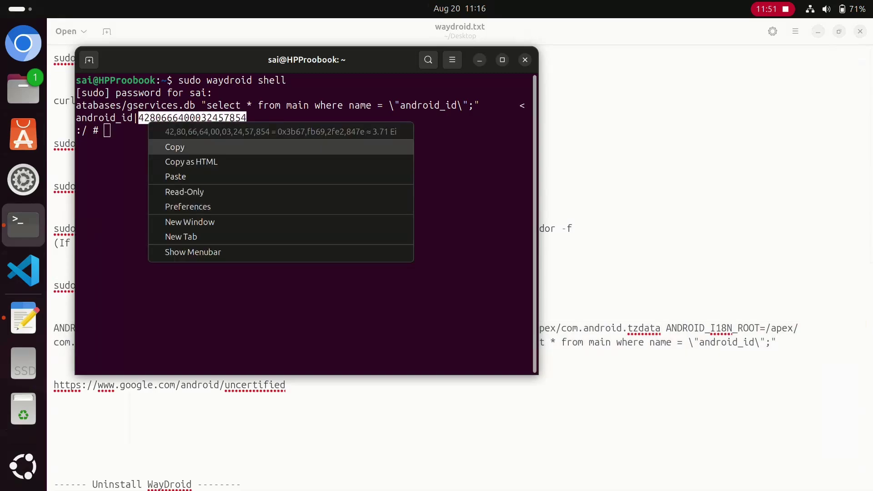
click(174, 146)
click(23, 44)
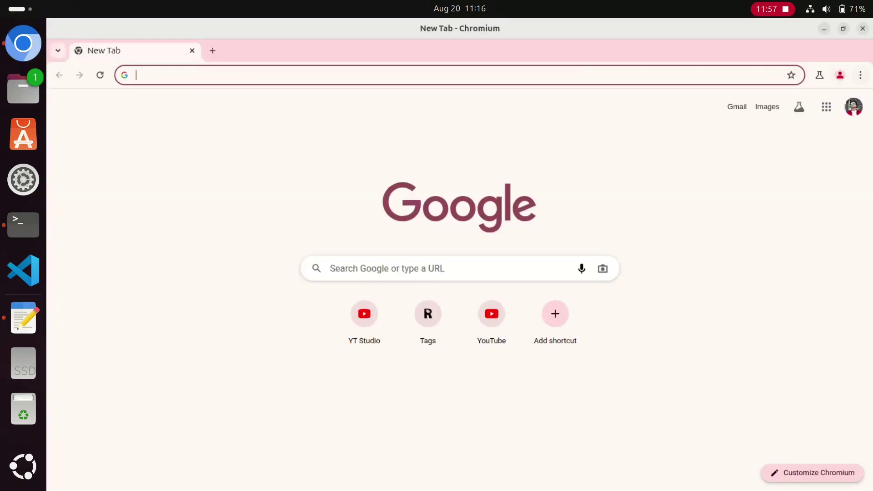
Step: Switch Chromium to the Public profile and search Google for 'google uncert'
click(840, 75)
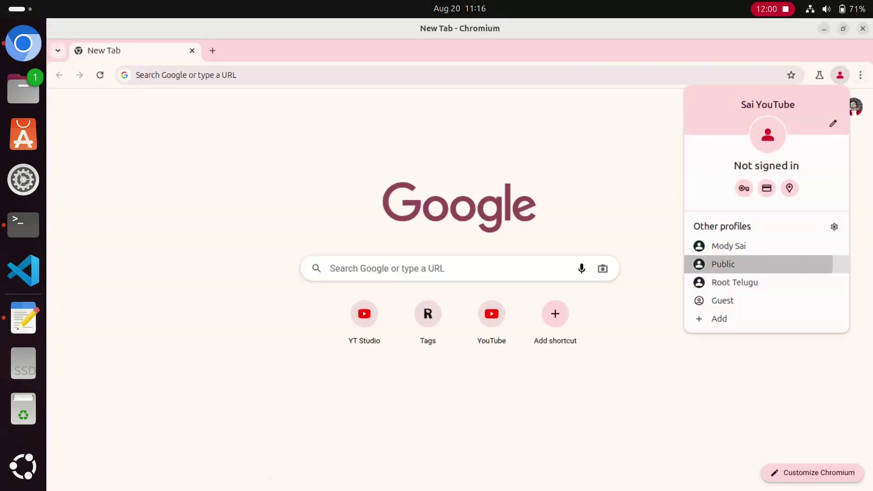
click(723, 264)
click(409, 268)
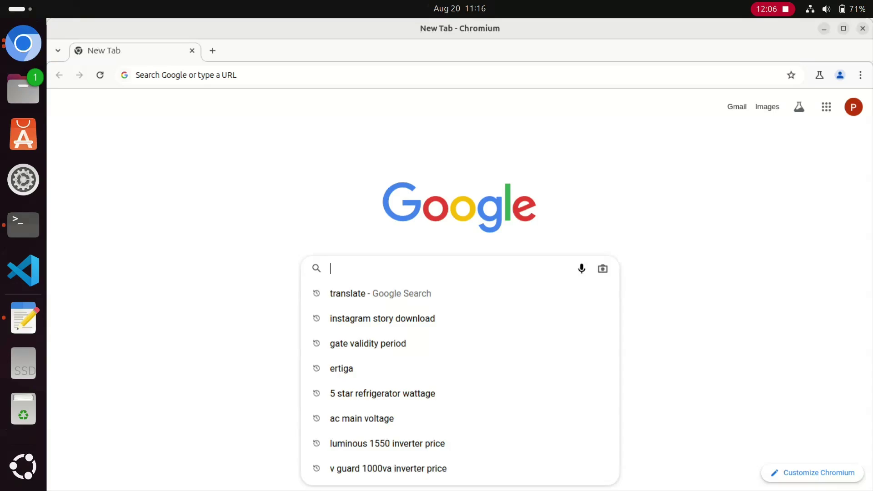
text(google)
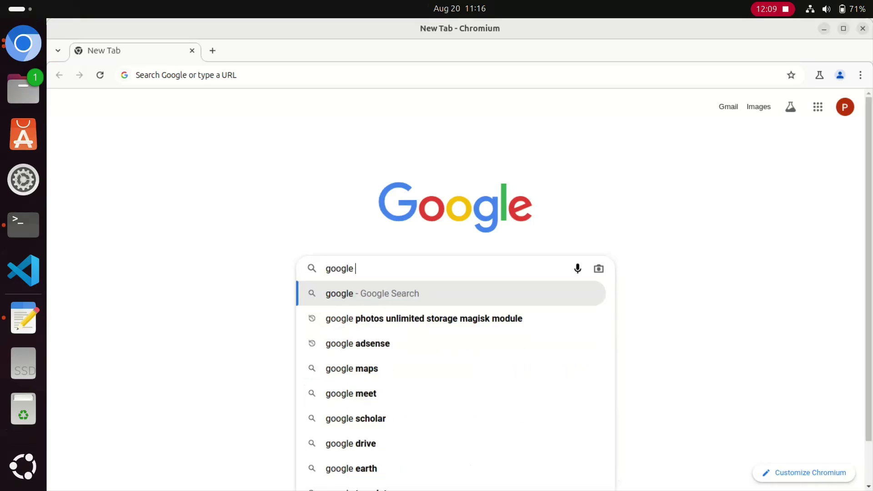
text( uncert)
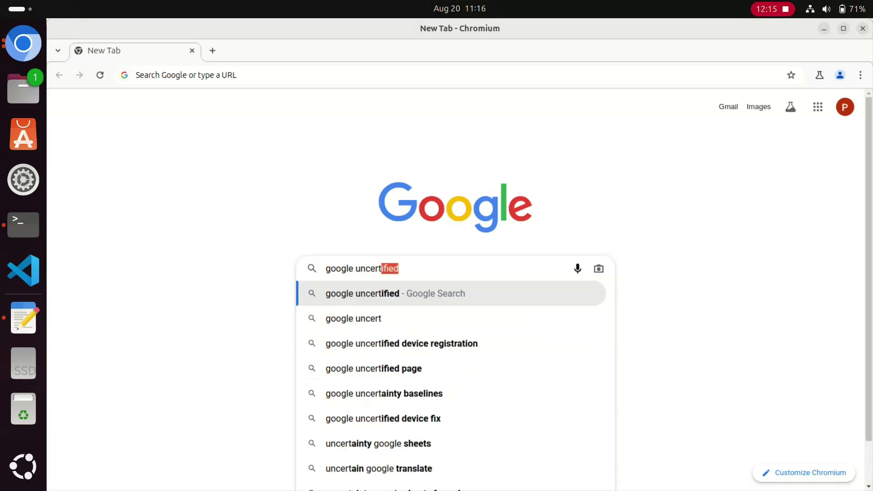
key(Return)
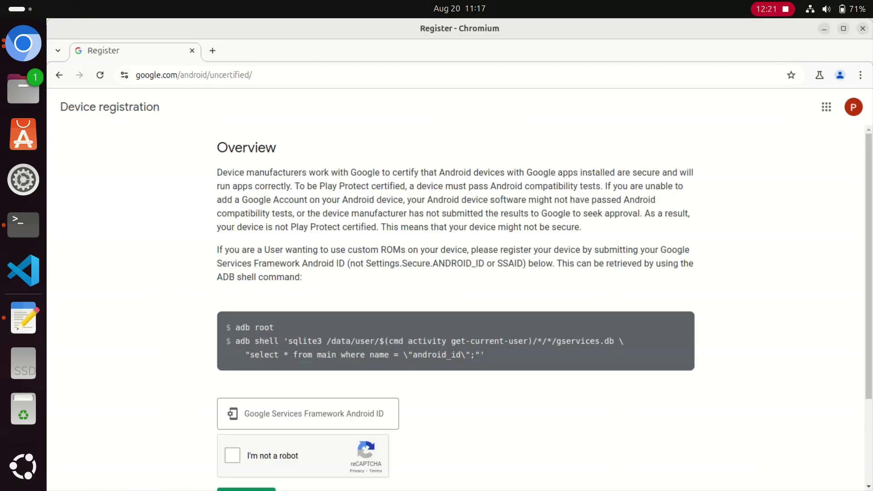
scroll(455, 273, down, 3)
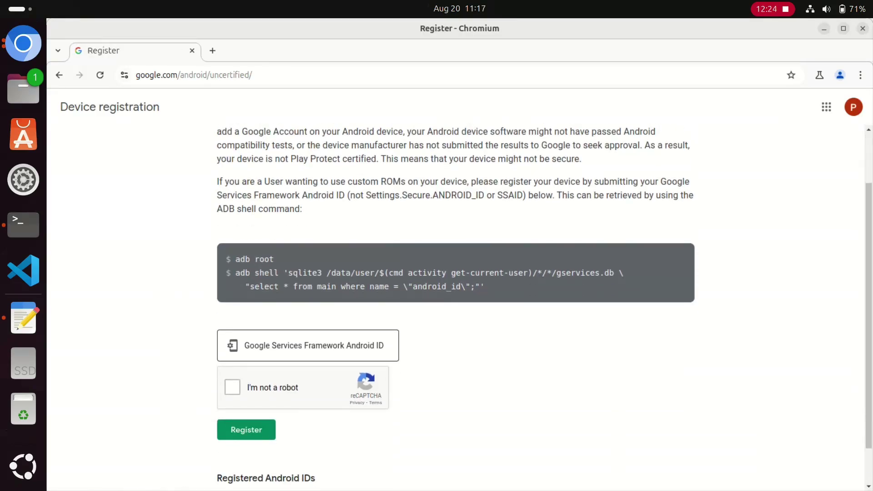
Step: Paste the android_id into the Google Services Framework Android ID field, pass reCAPTCHA and register
click(314, 345)
right_click(274, 342)
click(295, 195)
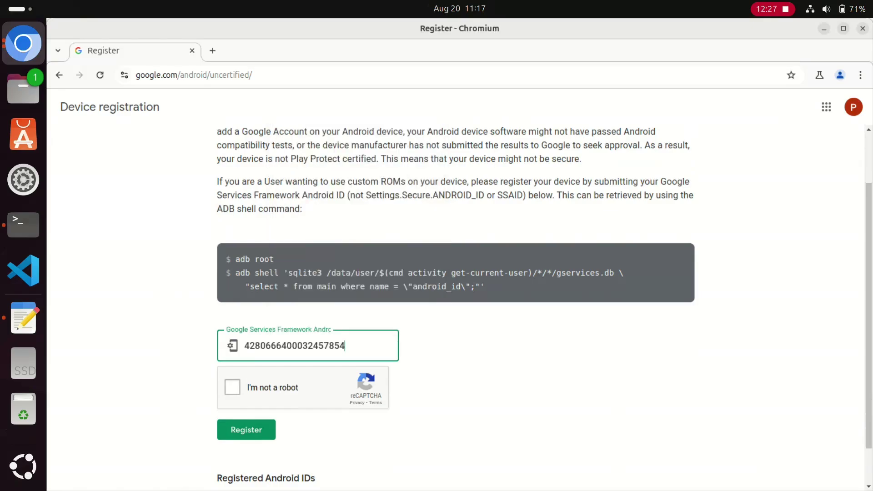
click(232, 388)
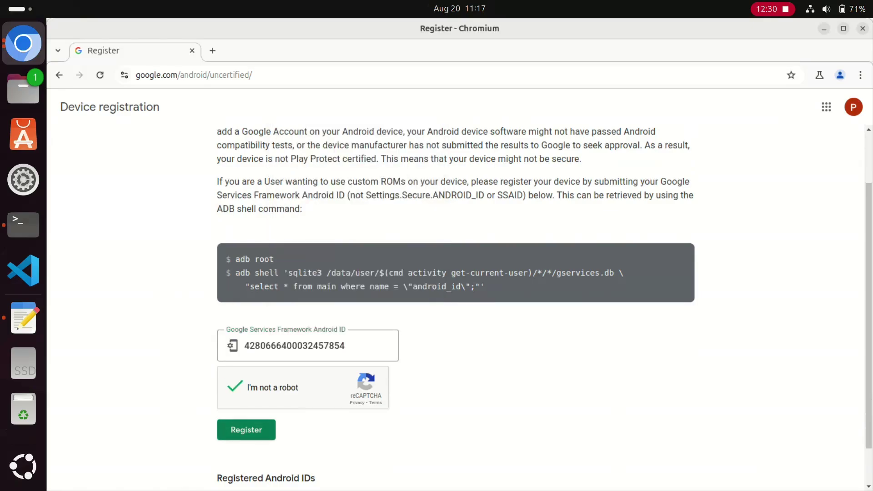
click(246, 430)
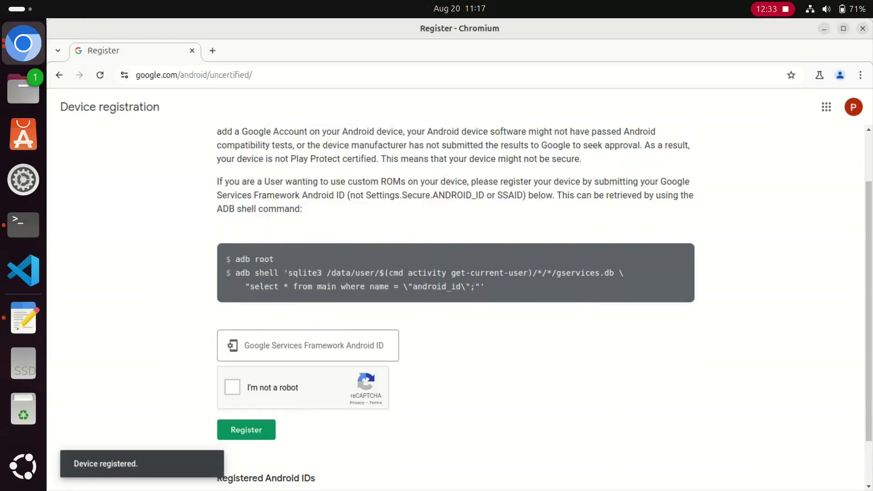
scroll(456, 295, up, 3)
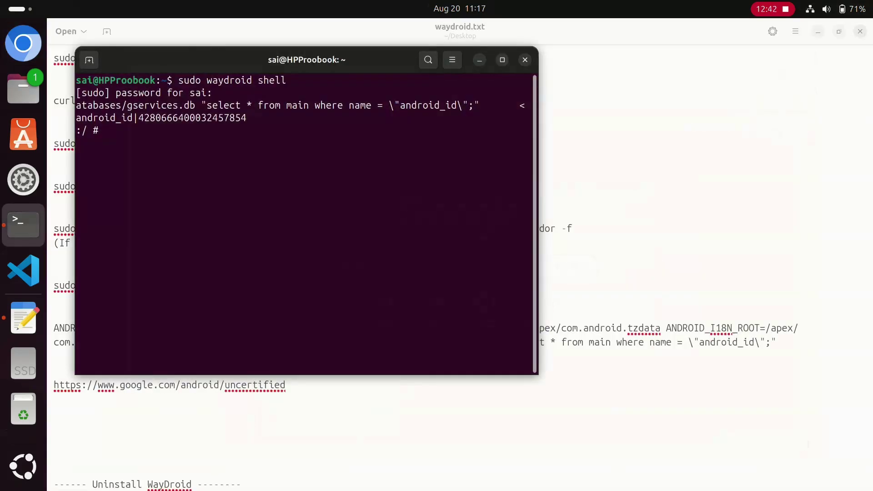
Step: Close the waydroid.txt notes and the terminal window
key(ctrl+q)
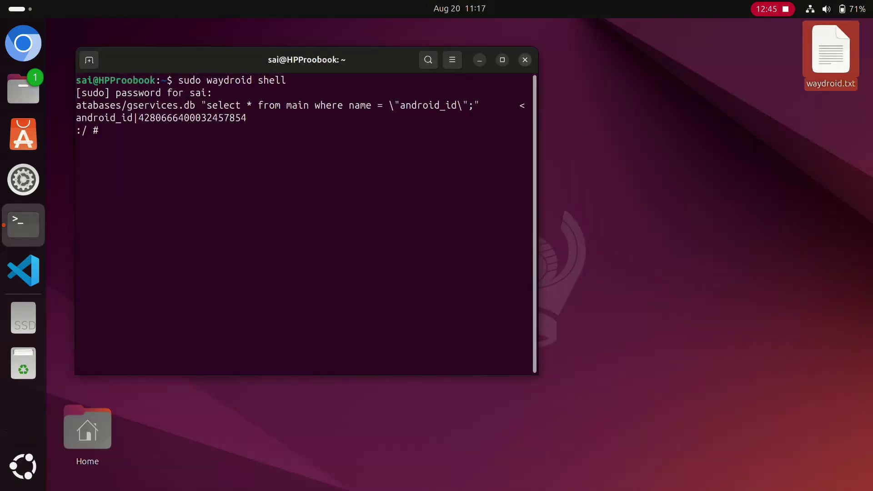
key(ctrl+shift+q)
key(Return)
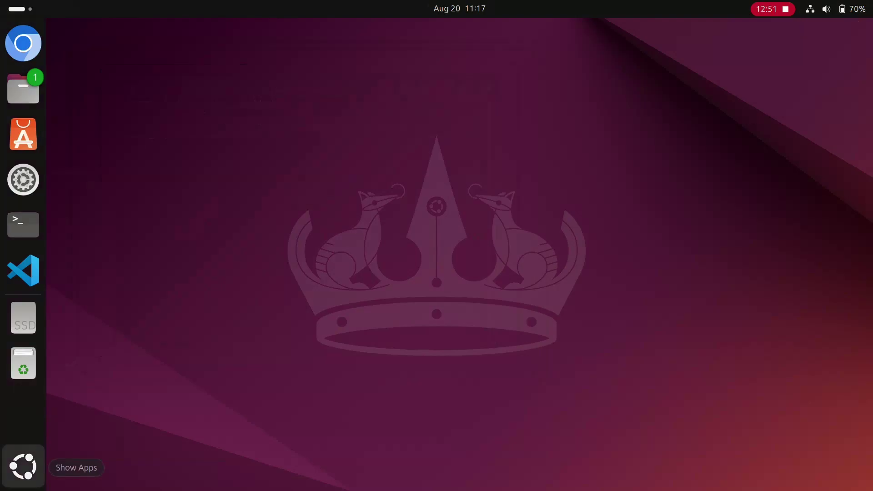
Step: Relaunch Waydroid, view the Play Protect certification warning again, then quit Waydroid
click(22, 466)
scroll(437, 245, down, 1)
click(741, 200)
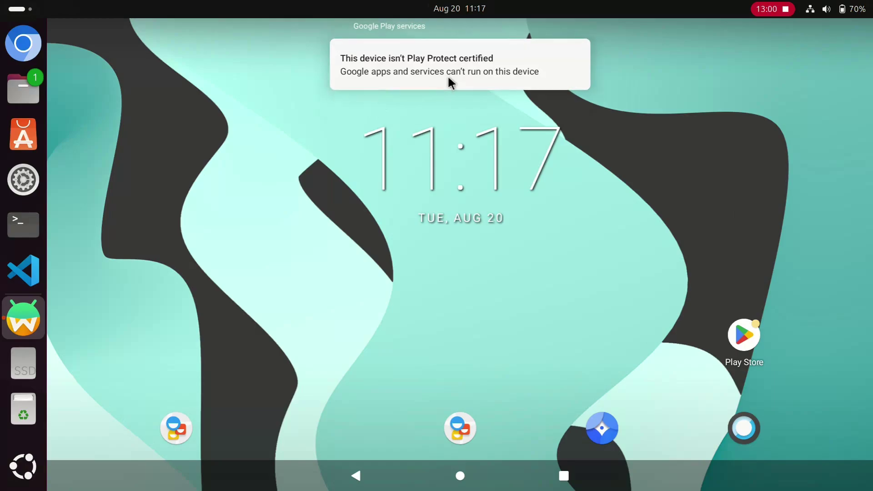
click(416, 58)
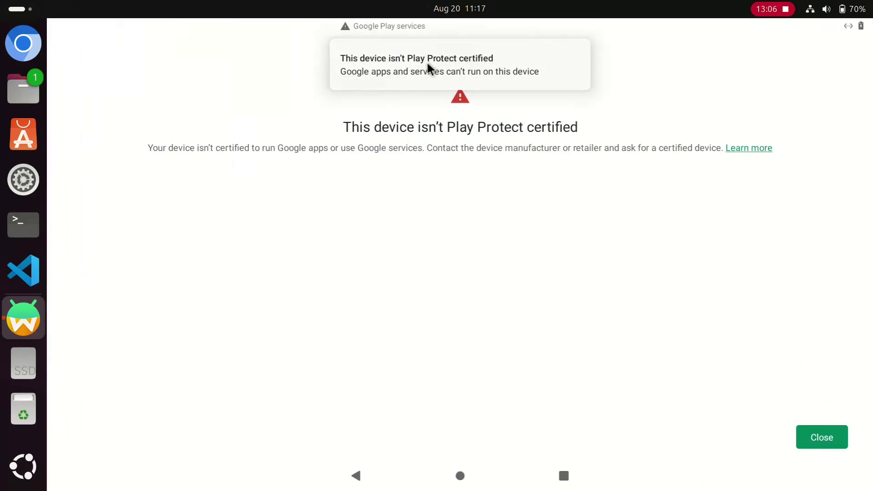
right_click(47, 321)
click(69, 363)
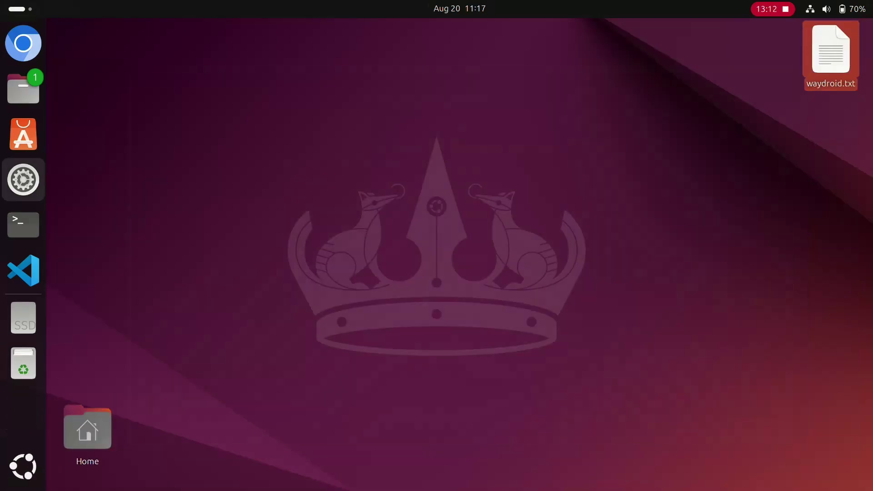
click(23, 225)
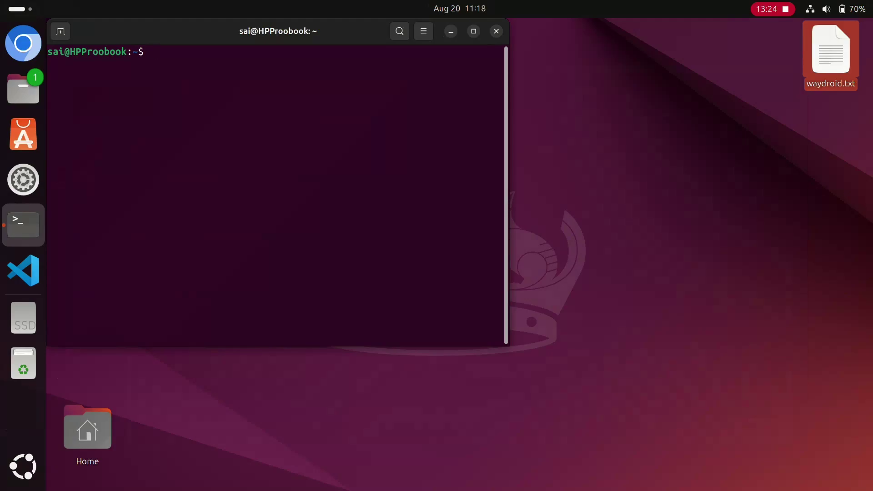
Step: Stop the Android session with 'sudo waydroid session stop' and close the terminal
text(sudo waydr)
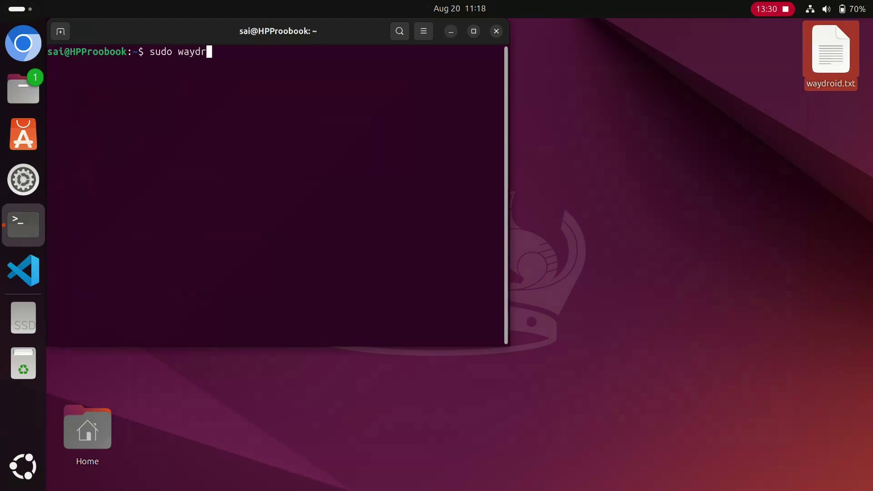
text(oid sessi)
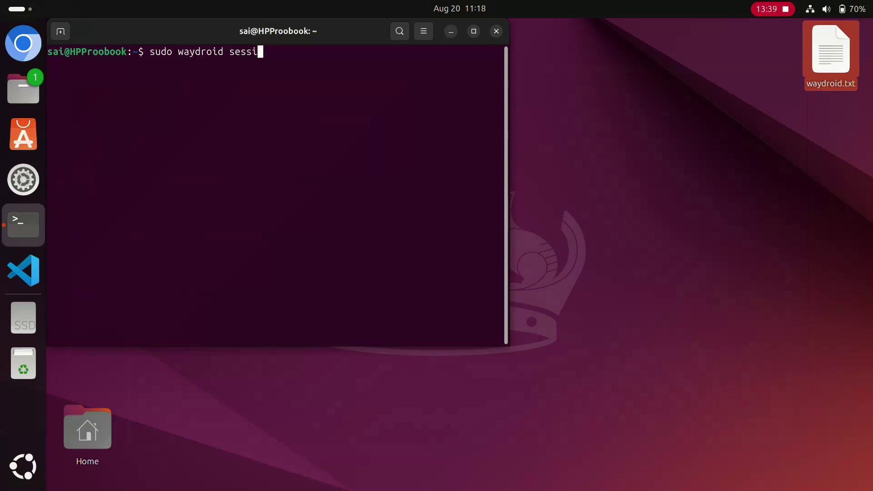
text(on sto)
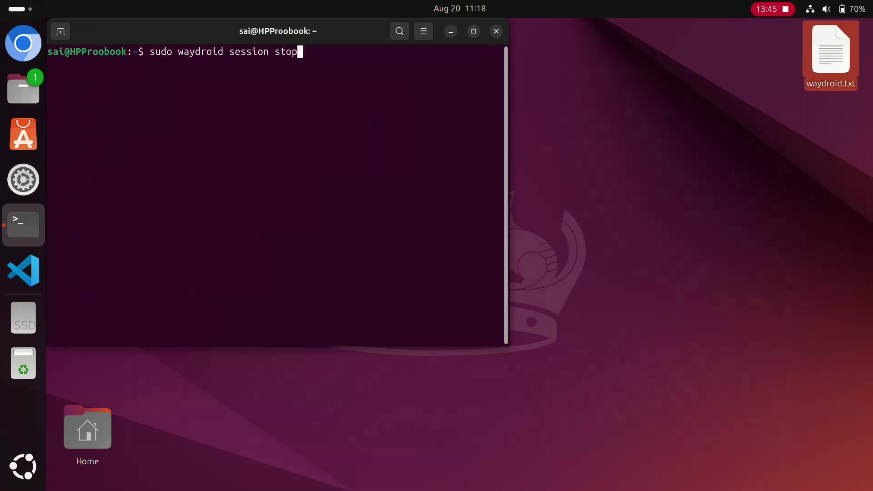
text(p)
key(Return)
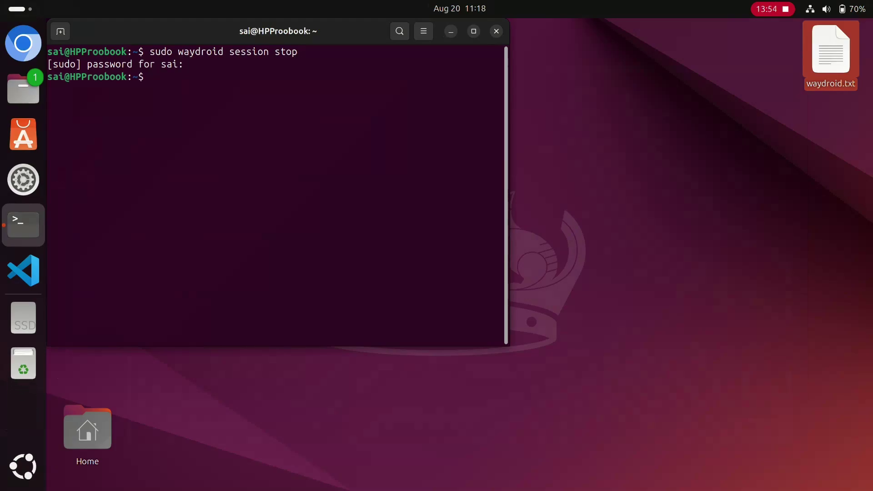
click(496, 31)
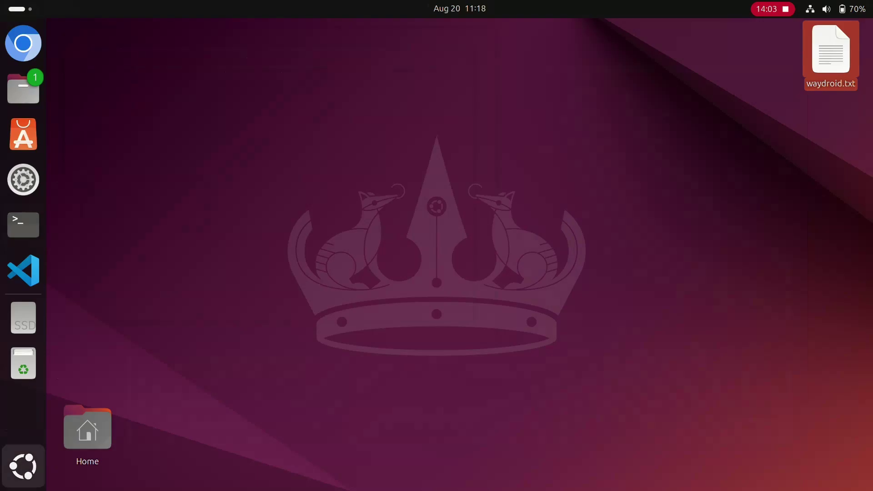
Step: Relaunch Waydroid, open and close the Play Protect warning, then quit Waydroid again
click(23, 466)
scroll(742, 307, down, 1)
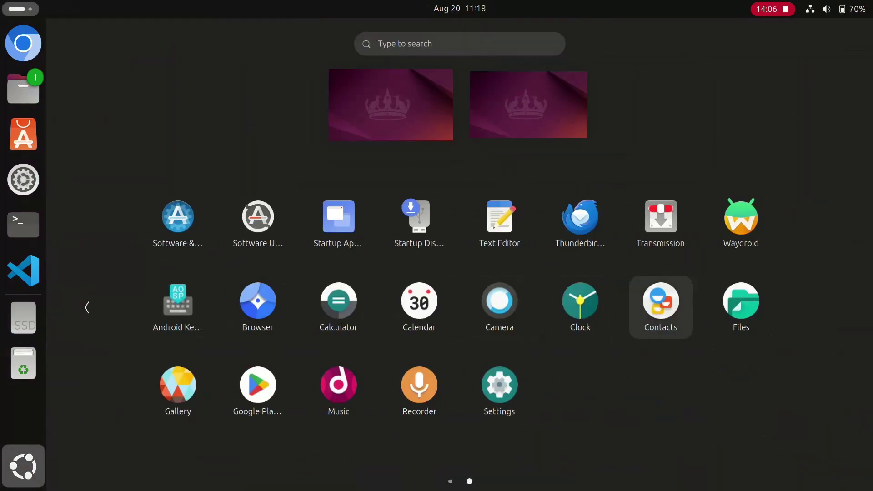
click(740, 215)
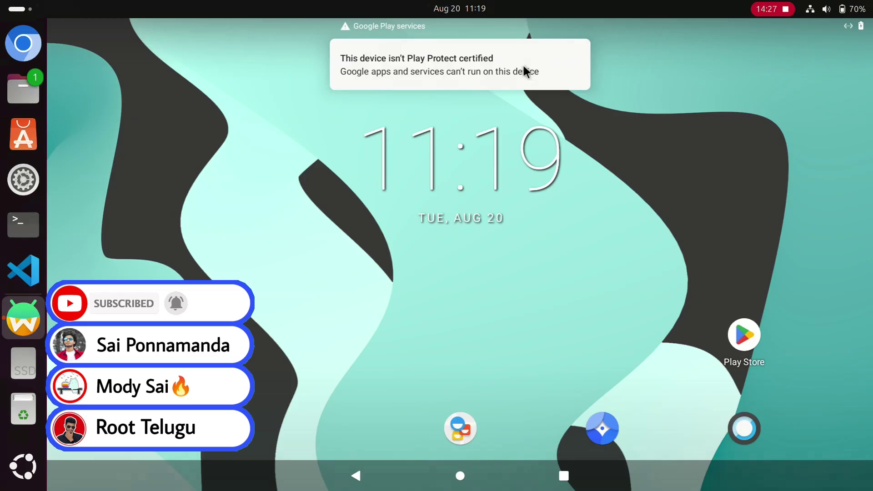
click(488, 80)
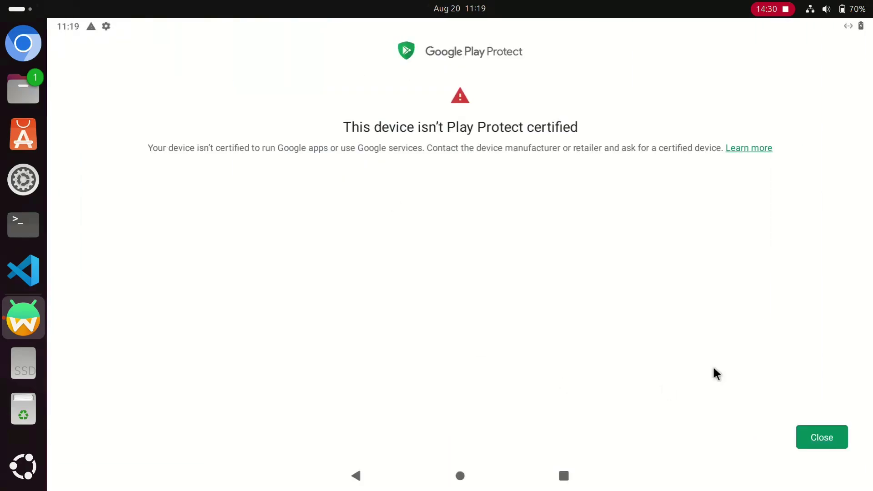
click(822, 438)
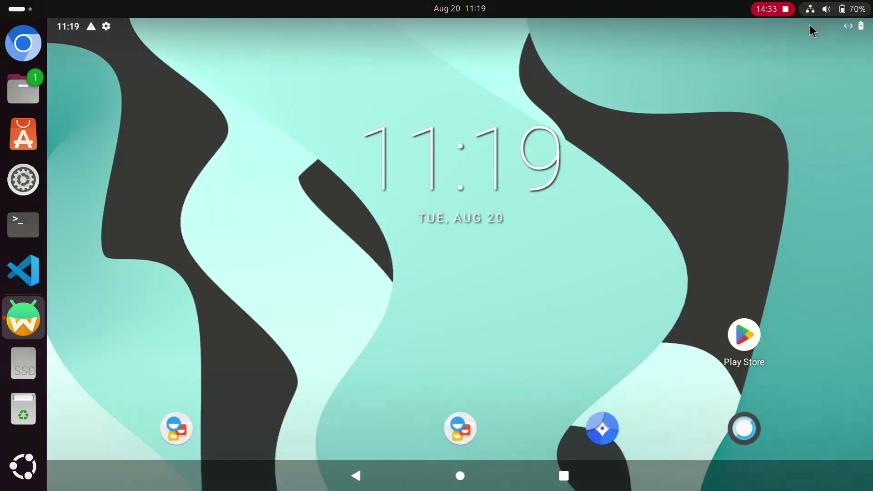
right_click(47, 313)
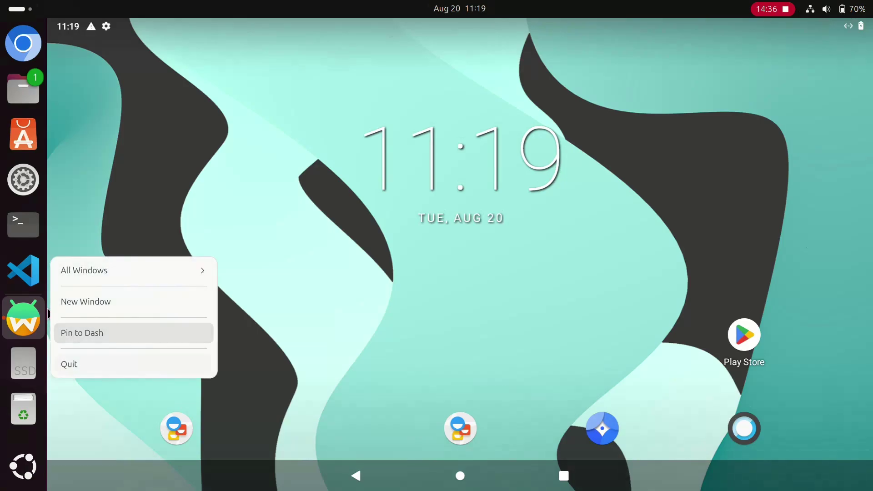
click(69, 363)
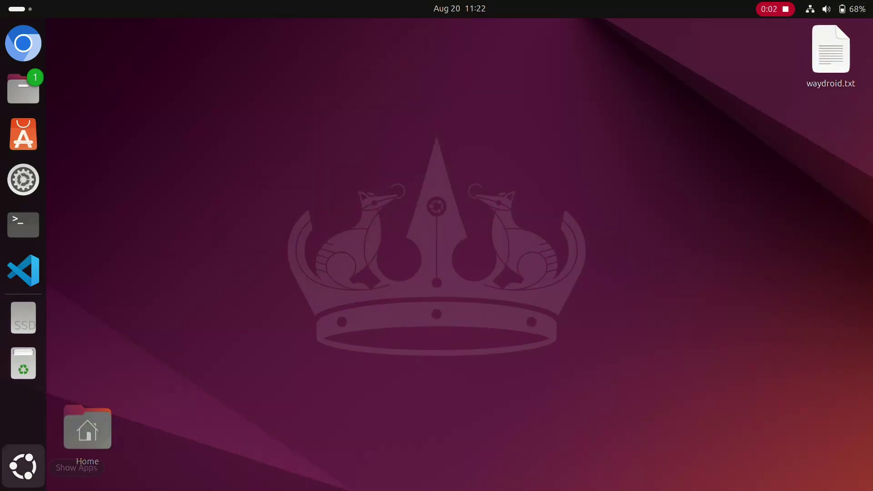
Step: Relaunch Waydroid and briefly open the Clock app before returning home
click(22, 466)
scroll(515, 408, down, 1)
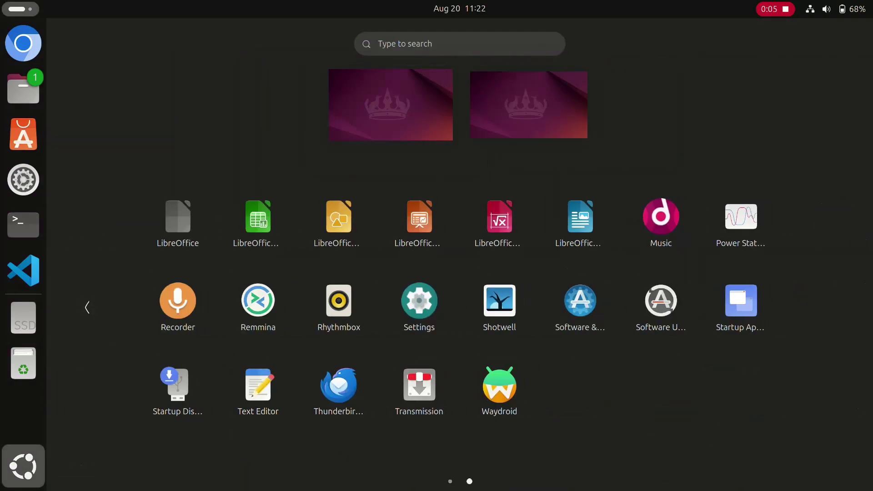
click(514, 407)
click(514, 407)
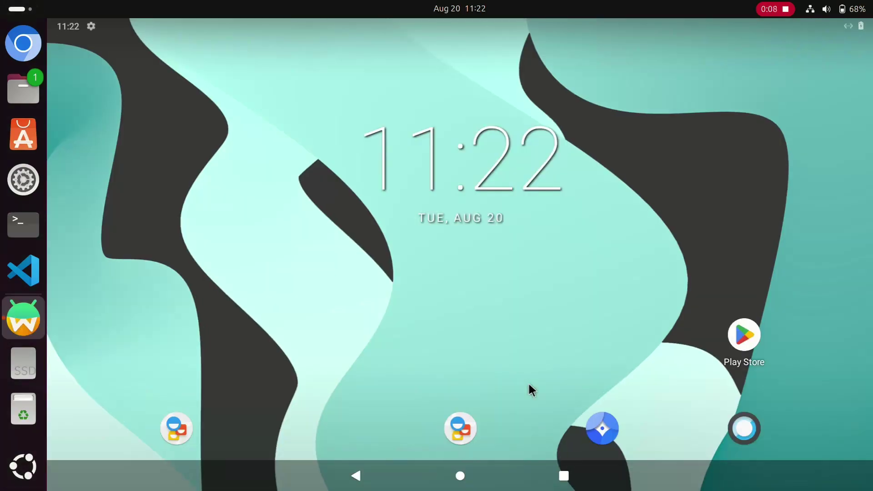
click(287, 226)
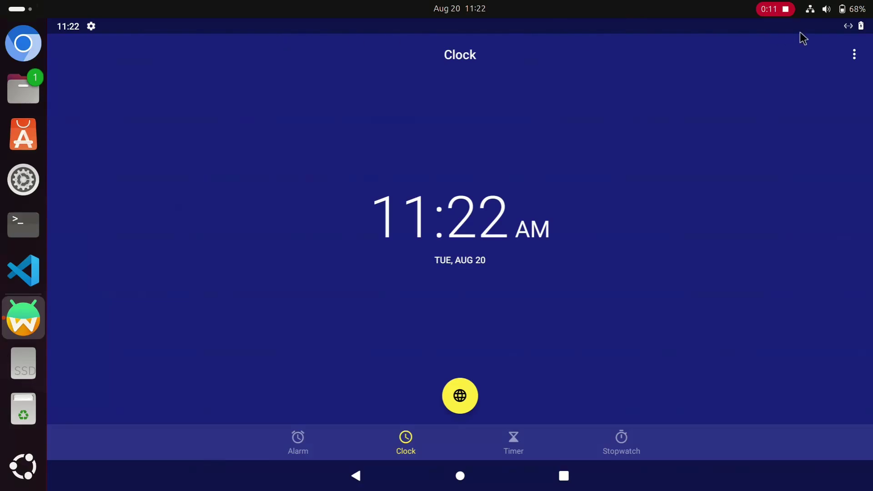
click(357, 477)
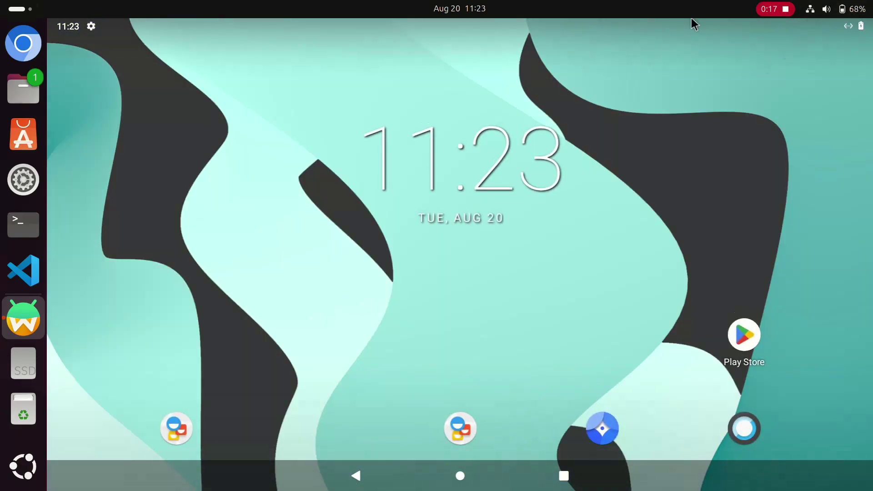
Step: Check the notification shade and app drawer, then open the Play Store
drag(313, 20, 338, 109)
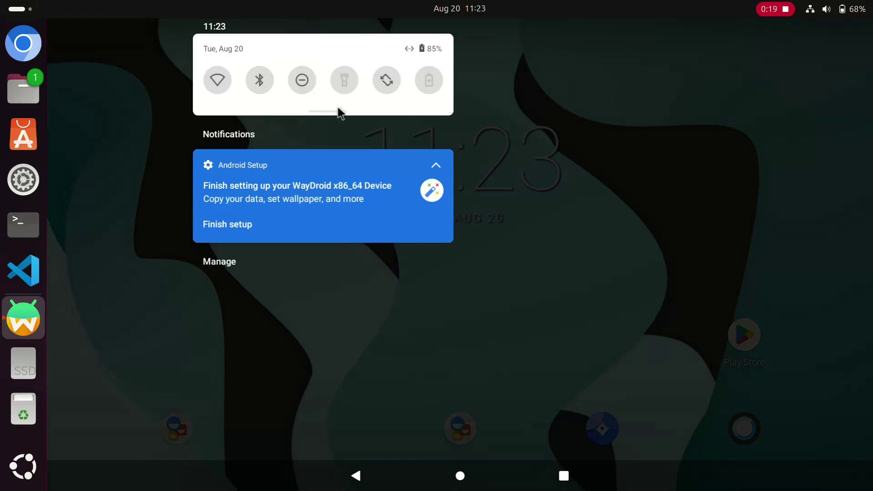
click(575, 207)
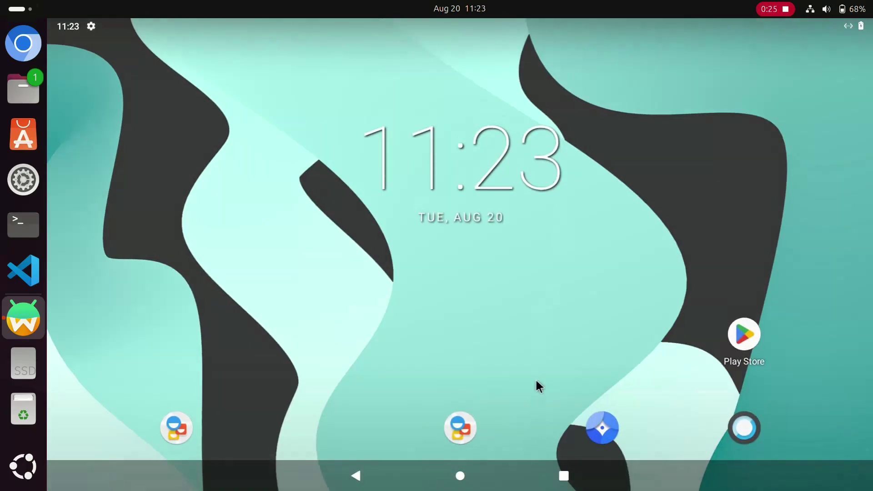
drag(536, 381, 364, 141)
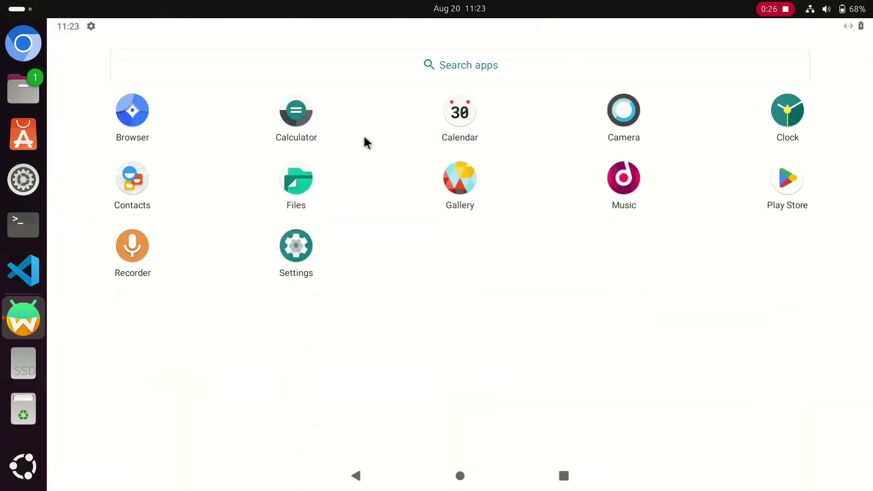
drag(543, 75, 704, 450)
drag(550, 58, 803, 383)
click(748, 332)
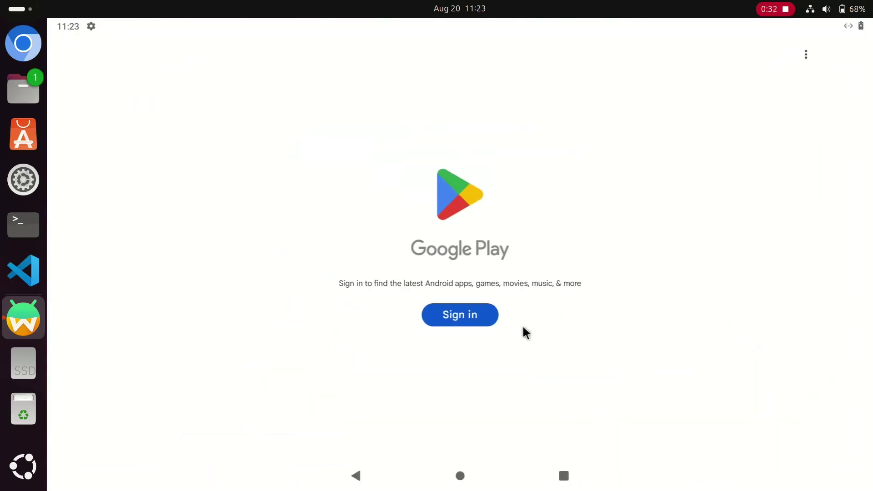
Step: Sign in to Google Play with the account e-mail and agree to Google's terms
click(478, 317)
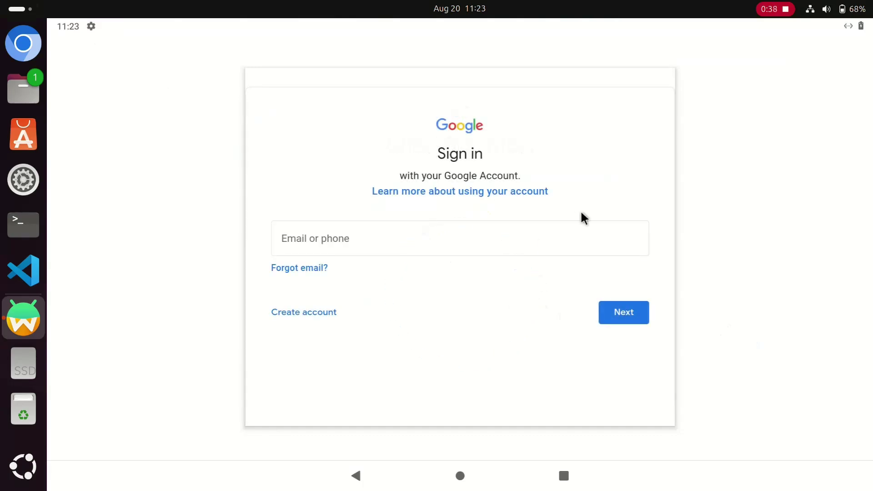
click(482, 240)
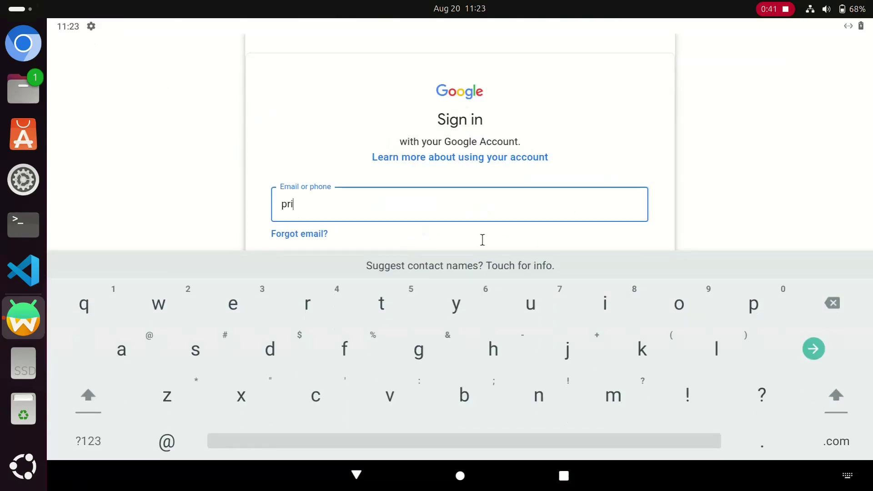
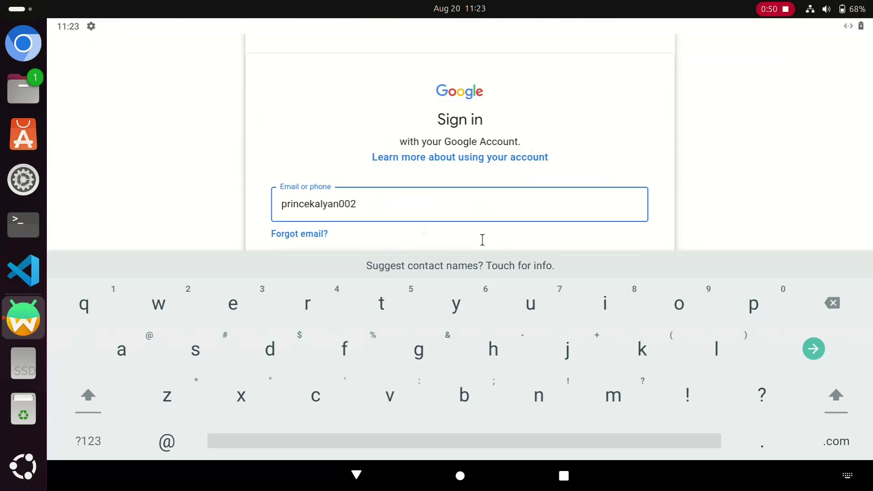
key(Return)
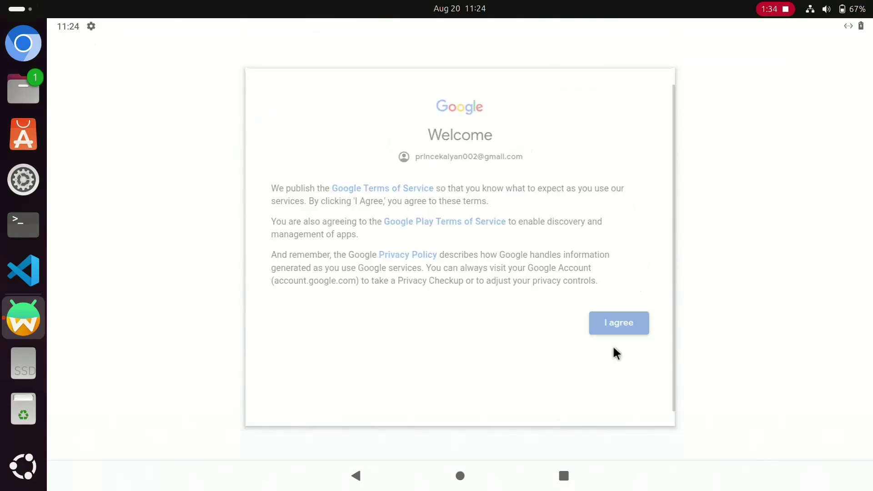
click(618, 327)
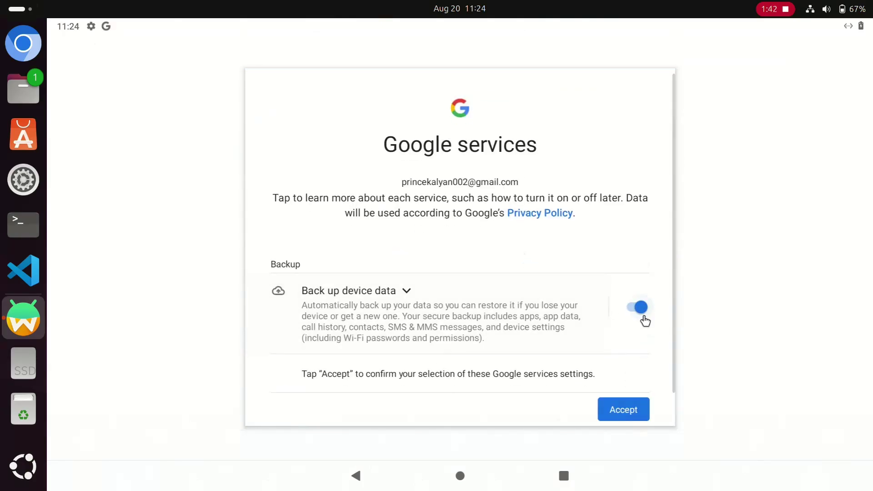
Step: Accept the Google services settings and install JioCinema
click(633, 411)
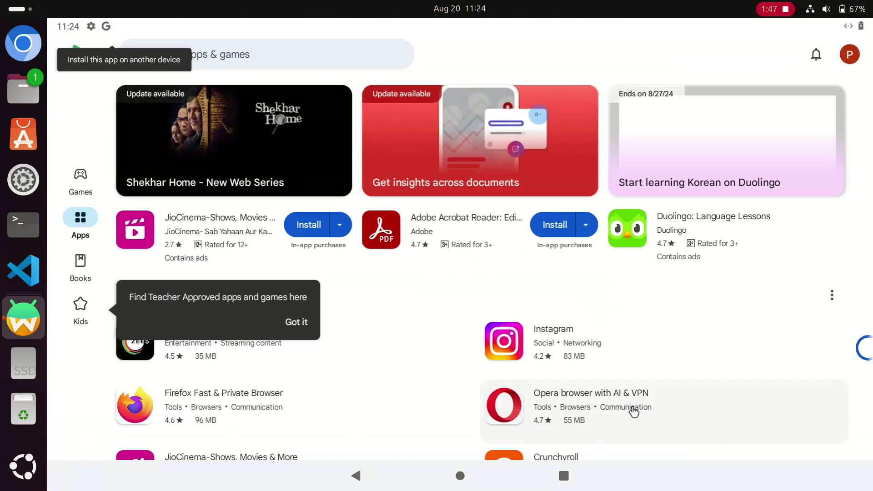
click(226, 213)
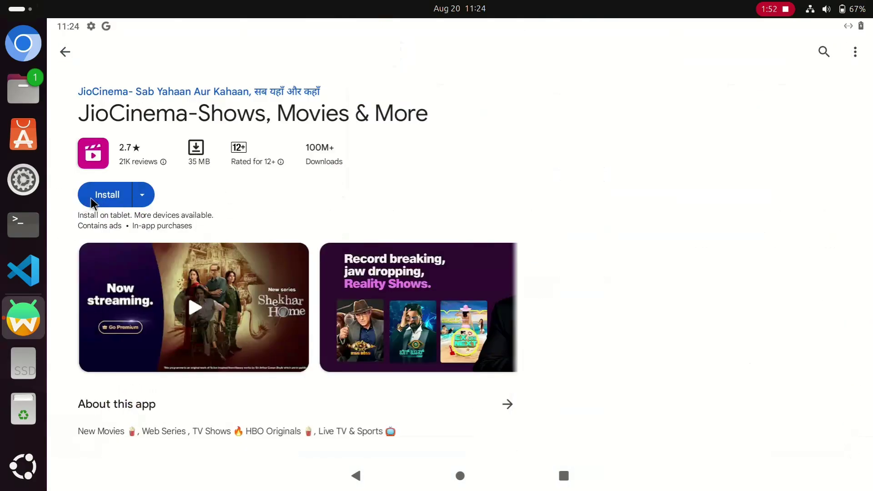
click(92, 200)
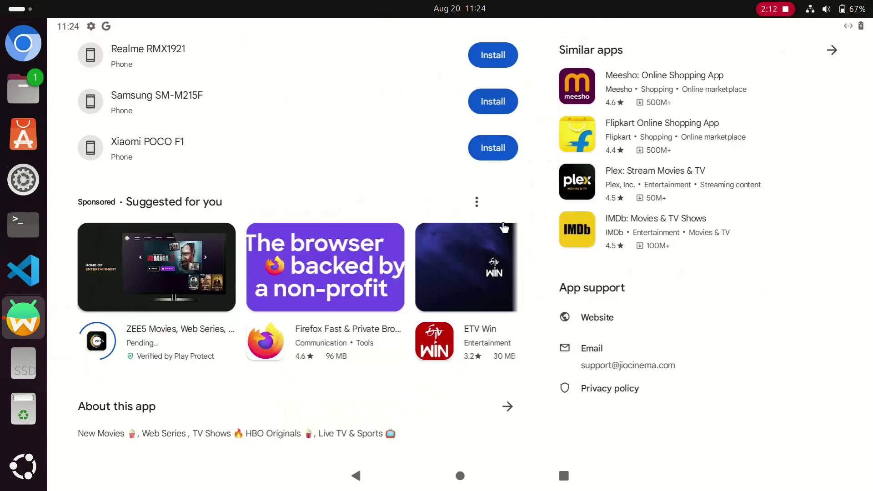
Step: Search for and install Disney+ Hotstar and Sun NXT from the Play Store
click(823, 52)
text(disney hotstar)
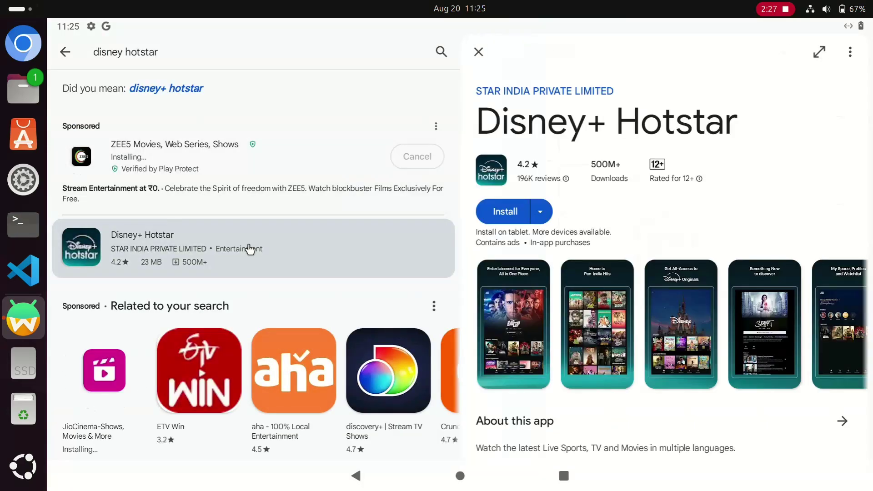
click(505, 212)
click(383, 52)
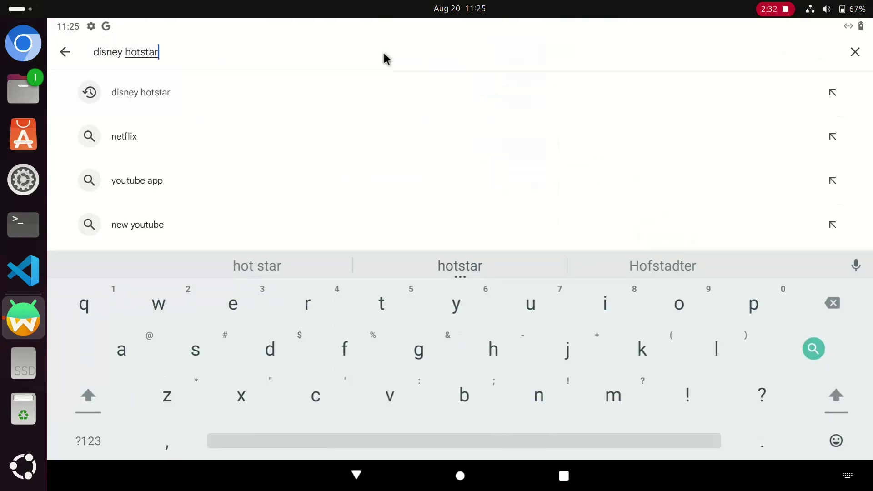
key(ctrl+a)
key(BackSpace)
text(sun)
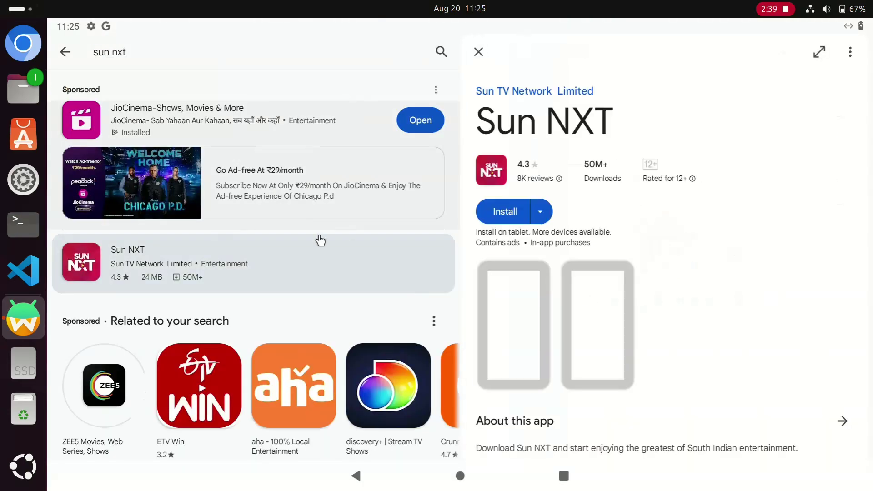
click(498, 210)
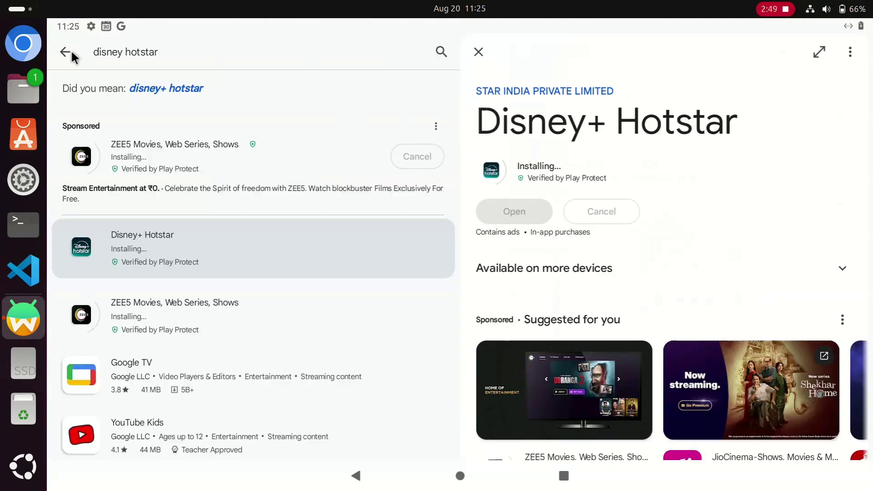
Step: Launch JioCinema from the Android home screen
click(65, 52)
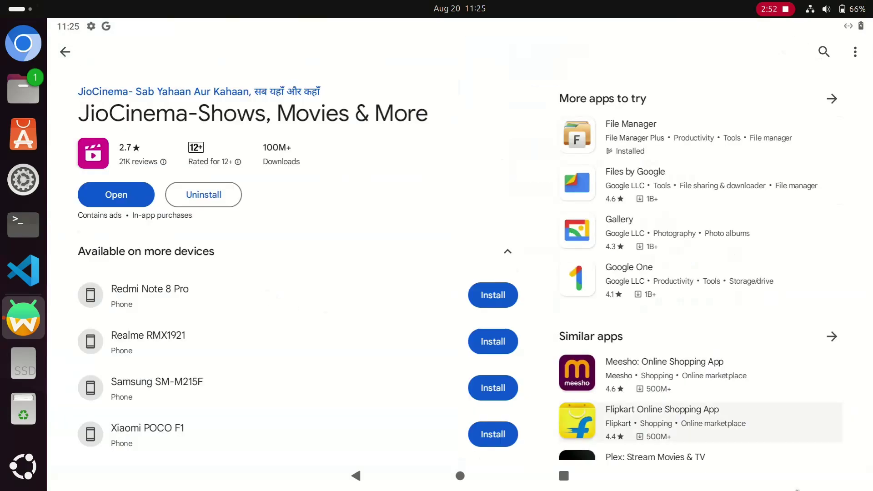
click(461, 475)
click(746, 201)
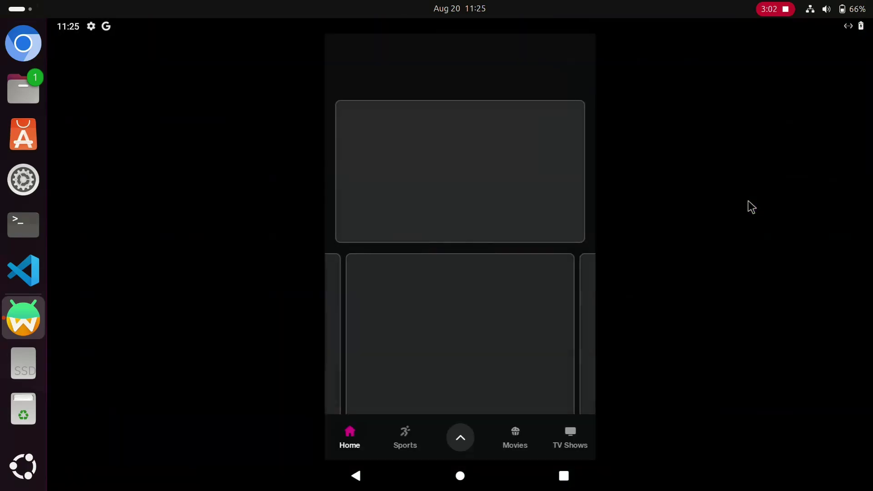
Step: Launch File Manager +, ZEE5 (dismissing its ad), Hotstar and Sun NXT from the Android home screen
click(461, 475)
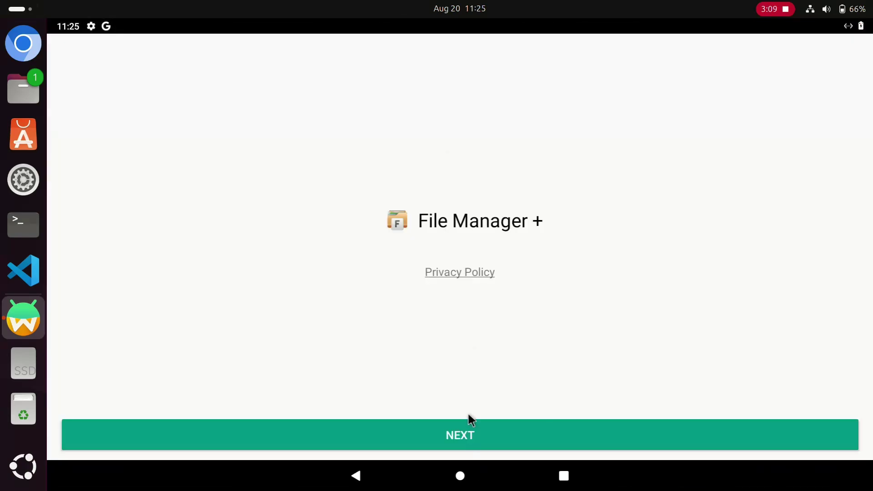
click(473, 432)
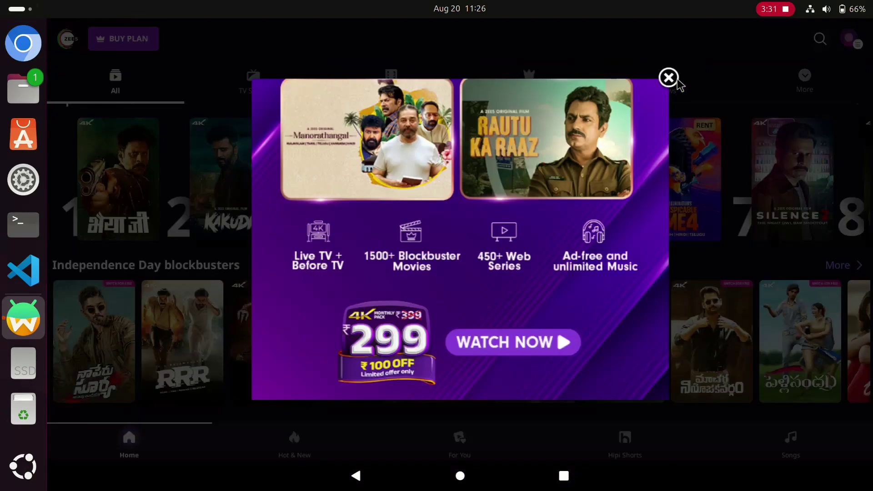
click(668, 78)
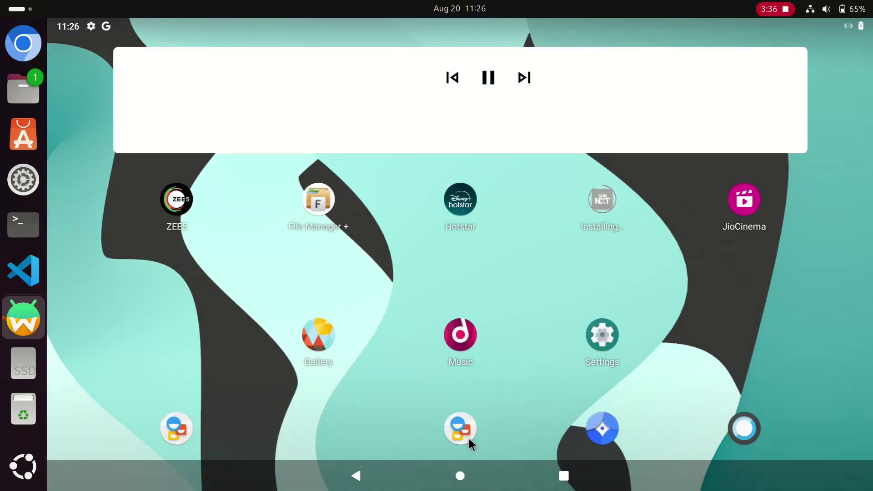
click(453, 209)
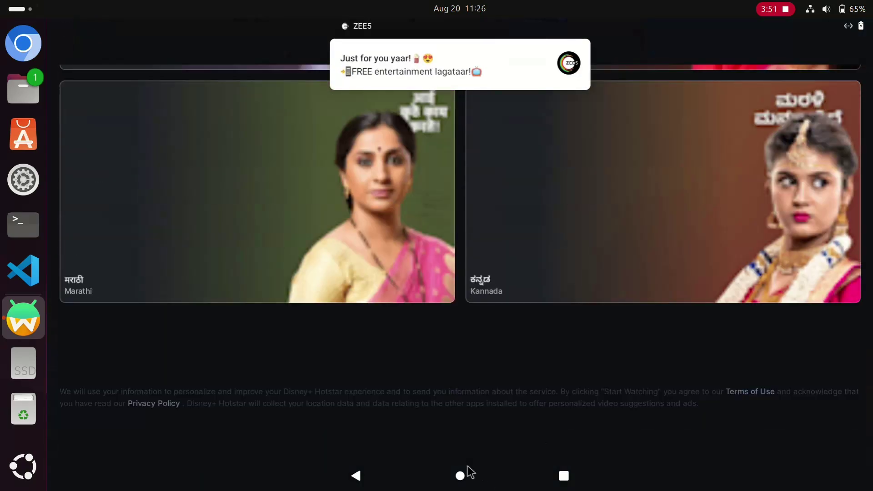
click(460, 476)
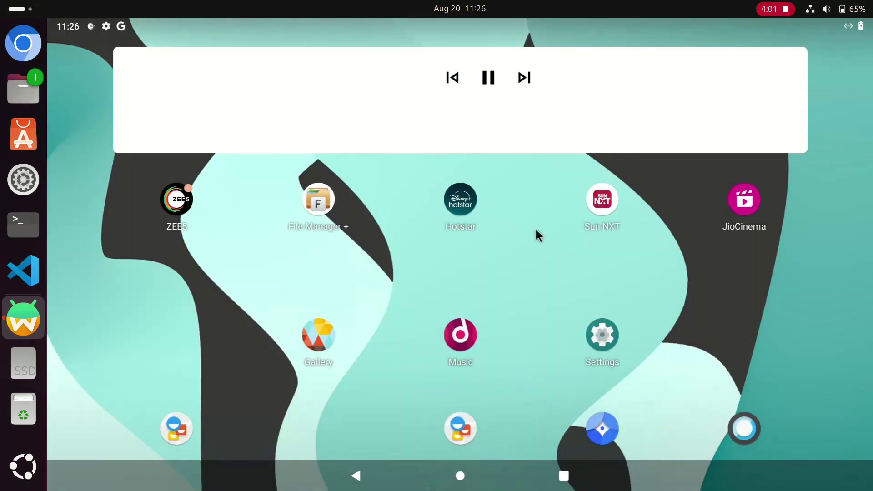
Step: Open CPU-Z to view Android 11, API 30, x86_64 system details, then bring up Chromium
drag(491, 438, 549, 295)
right_click(28, 314)
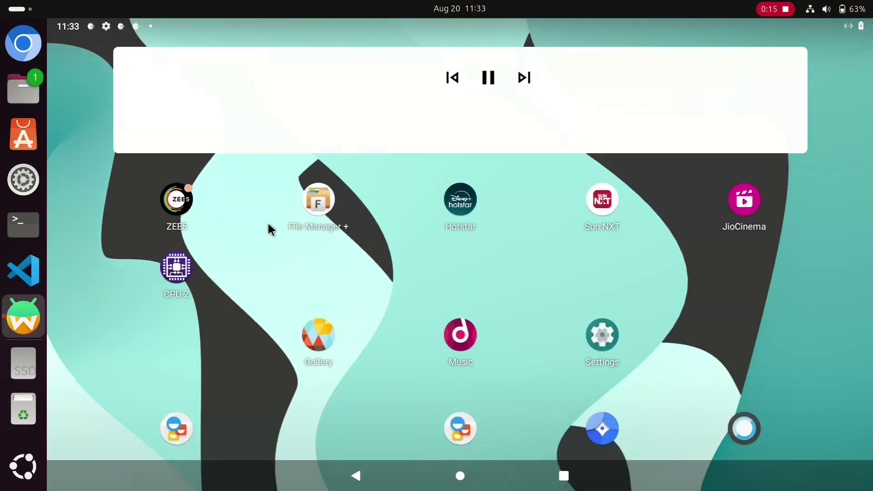
click(177, 268)
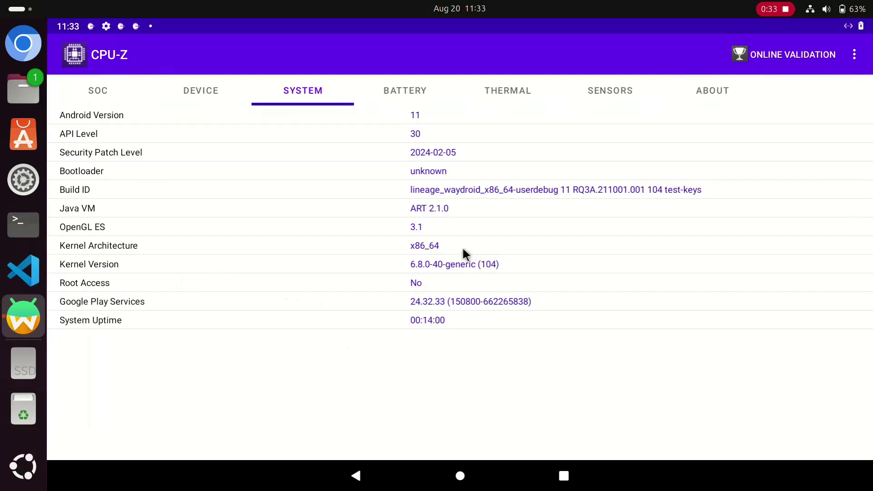
mouse_move(462, 246)
mouse_down()
mouse_move(408, 244)
mouse_move(474, 246)
mouse_move(465, 243)
mouse_up()
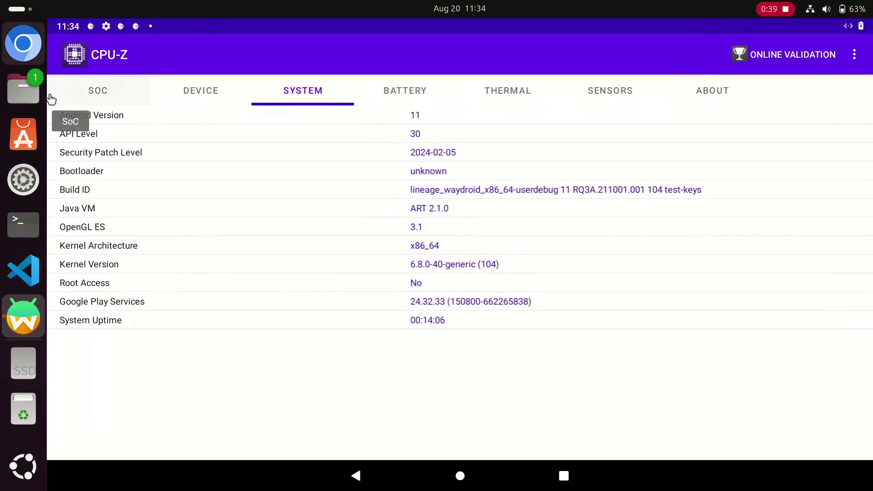
click(23, 43)
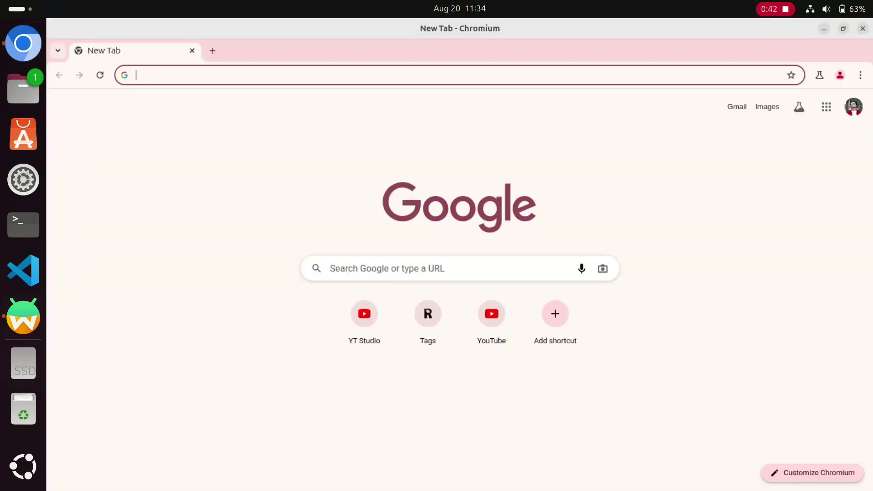
Step: Search Google for 'telegram apk x86_64' from recent searches
click(454, 269)
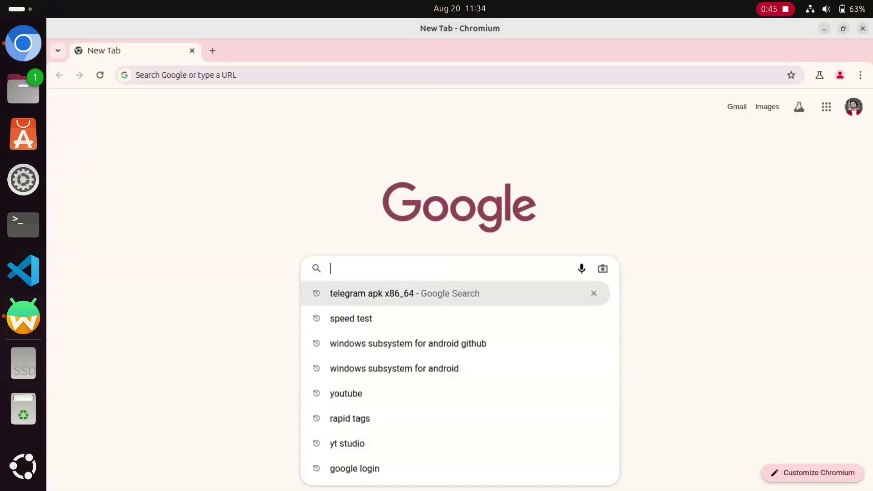
click(371, 293)
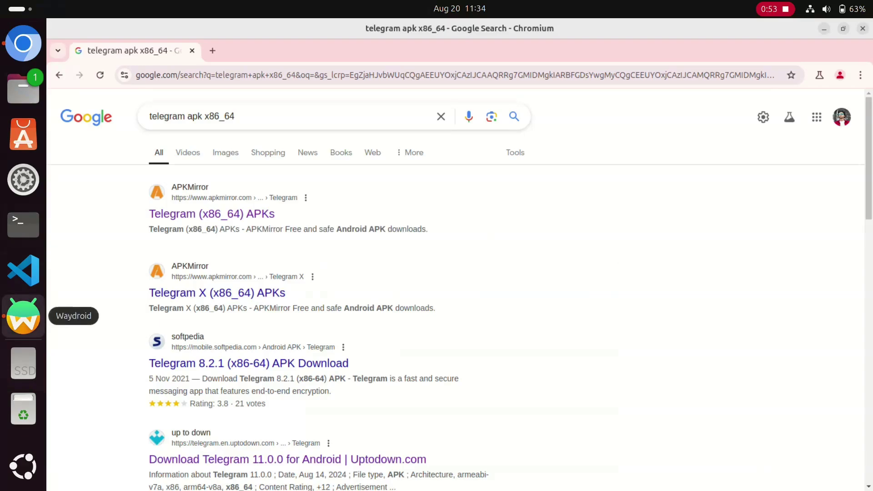
click(23, 316)
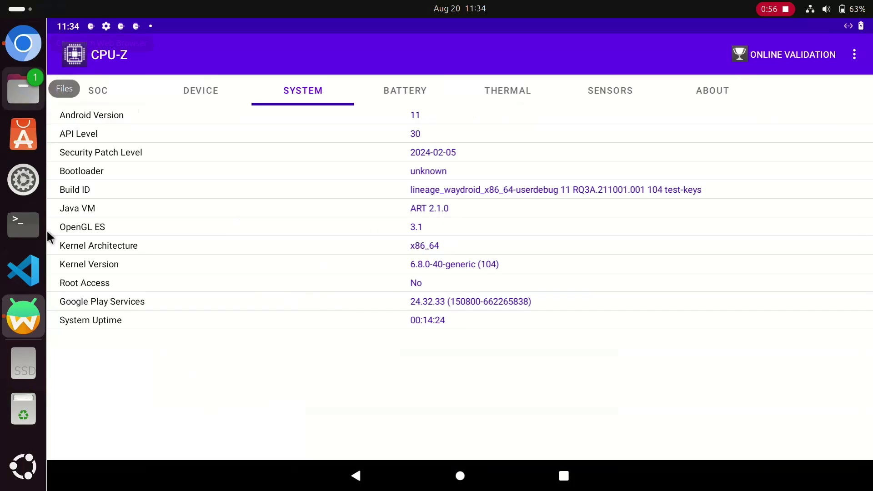
click(22, 43)
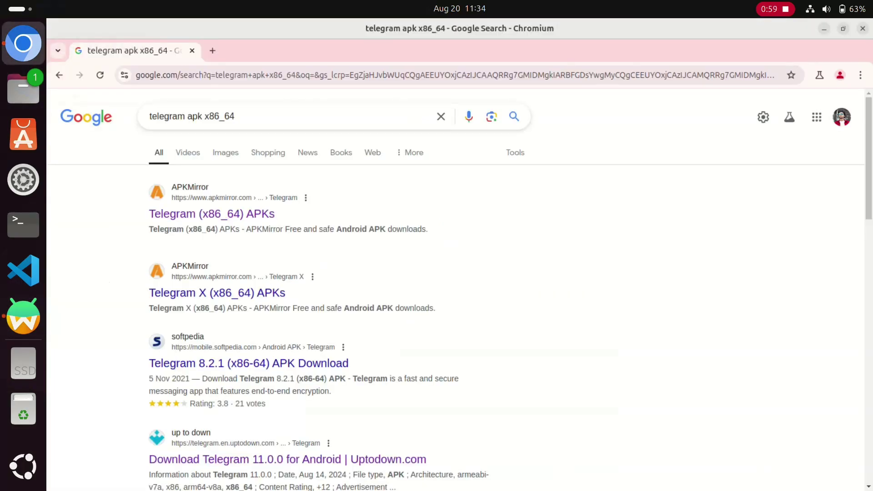
Step: Open the Uptodown Telegram 11.0.0 result and scroll down to its download section
scroll(273, 346, down, 3)
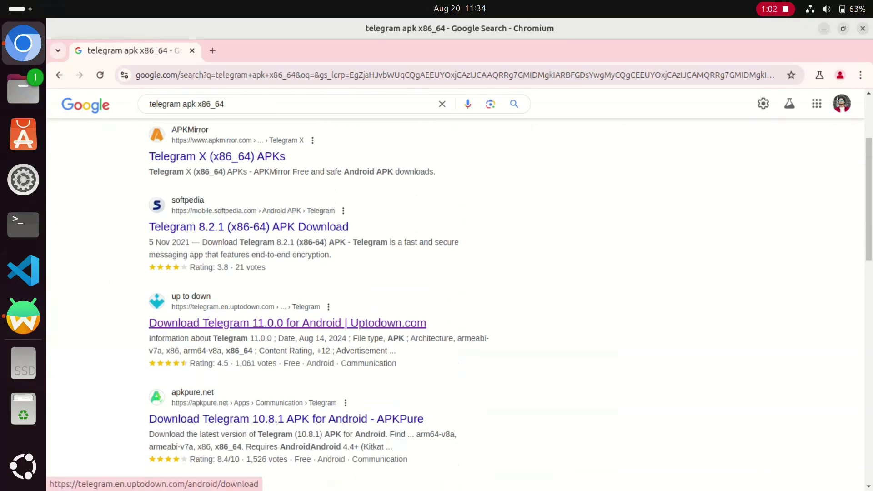
click(287, 323)
scroll(288, 323, down, 5)
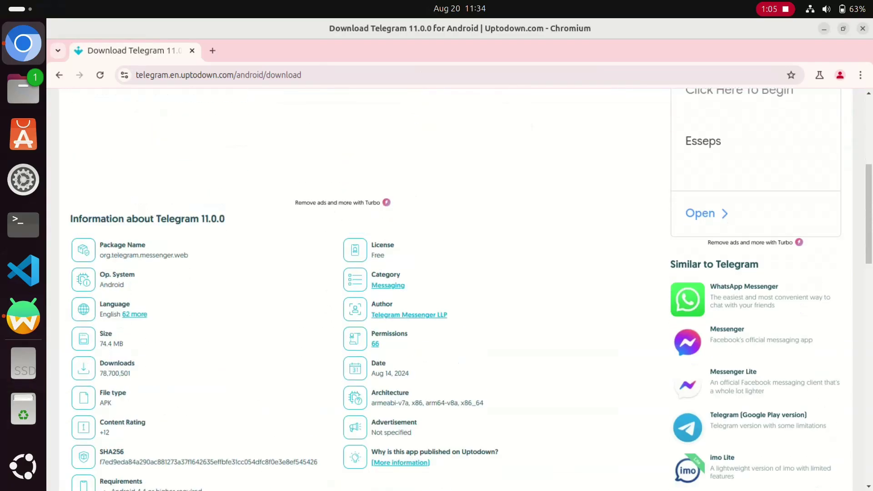
scroll(345, 291, down, 3)
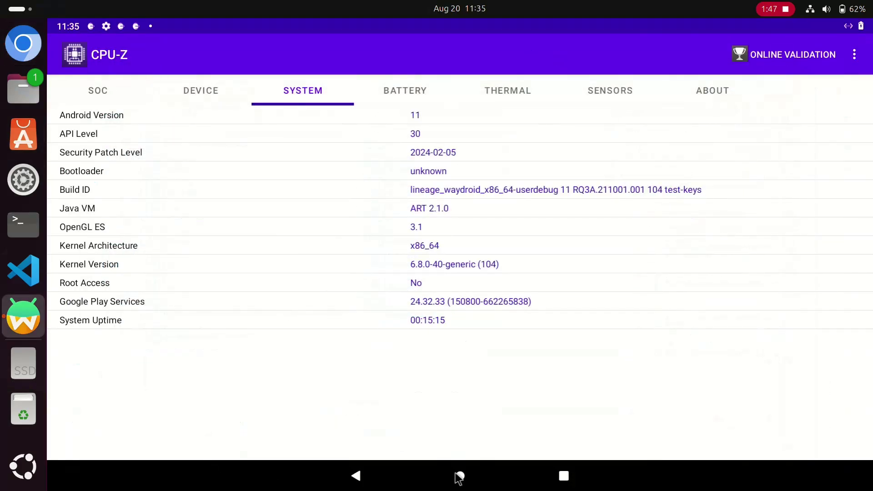
Step: Return Waydroid to the Android home screen; a stray terminal window is opened and closed
click(459, 476)
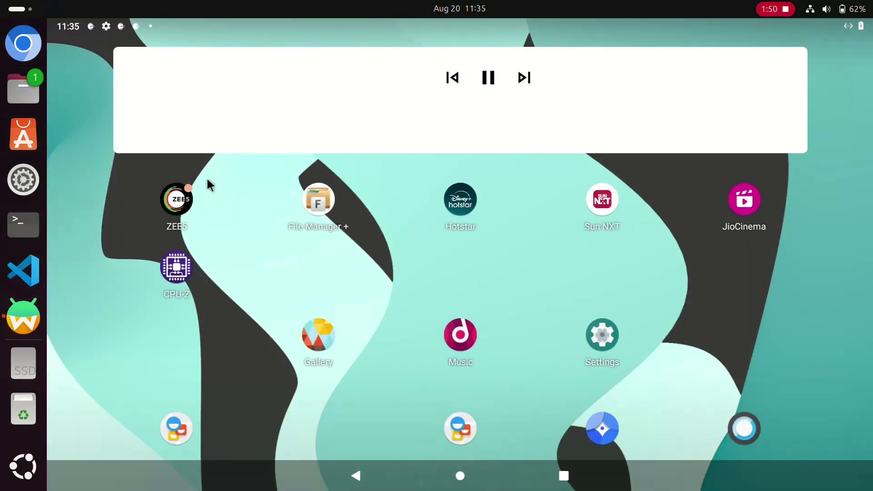
key(ctrl+alt+t)
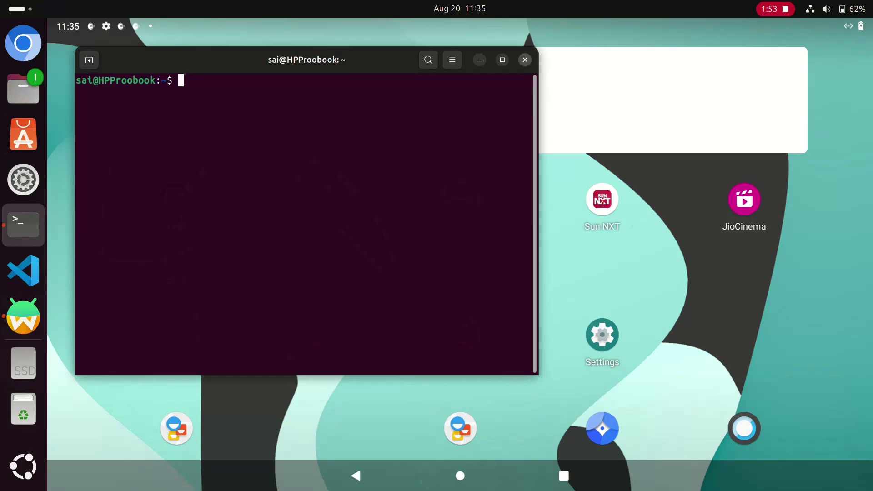
click(525, 59)
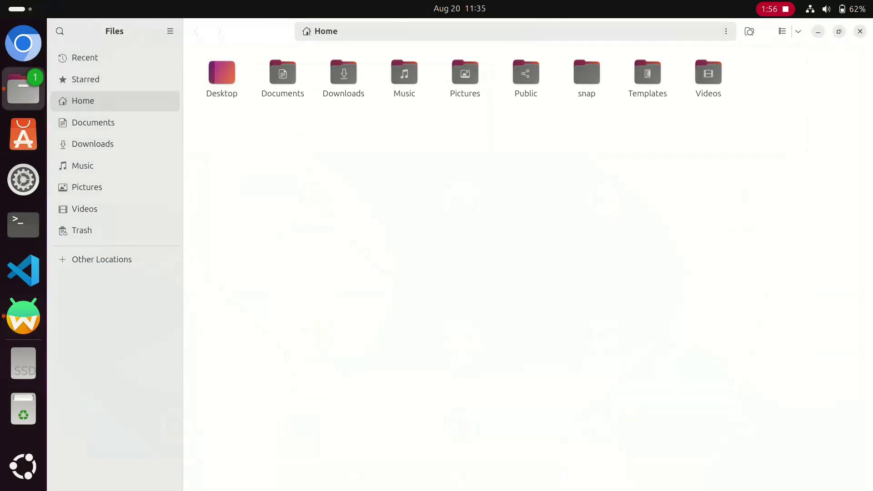
Step: Open the Downloads folder holding telegram-11-0-0.apk and launch a terminal in it
double_click(344, 75)
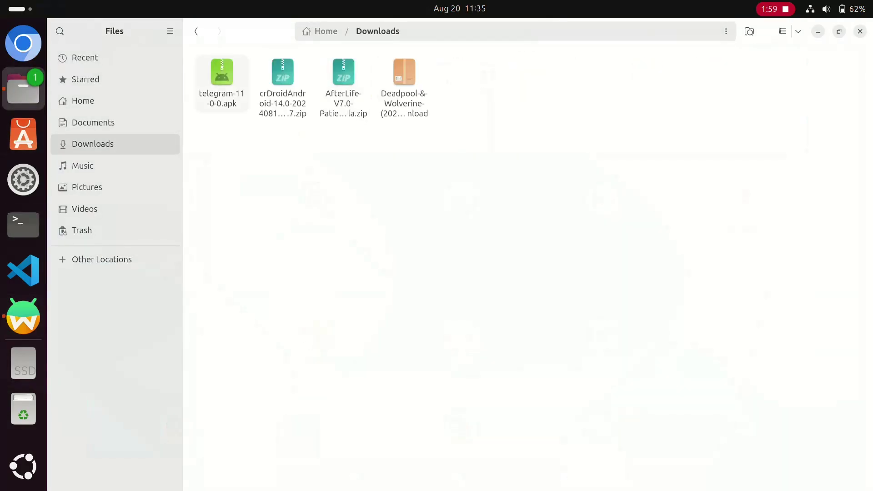
right_click(227, 97)
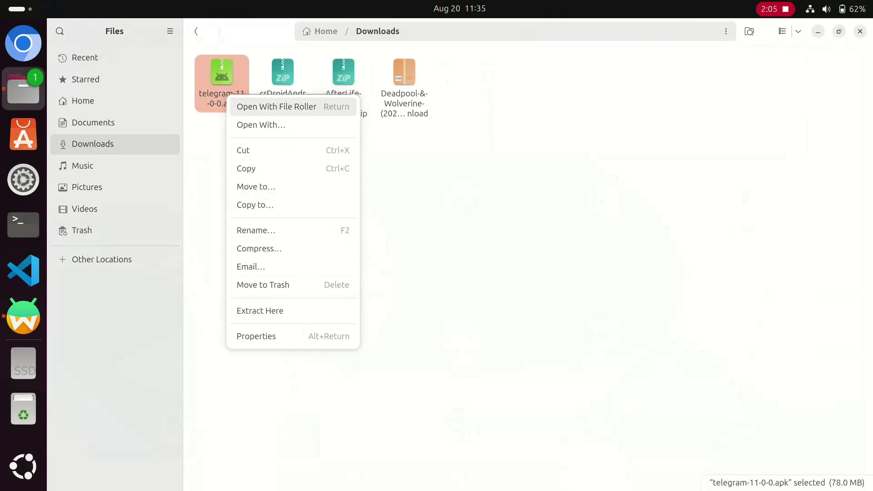
key(Escape)
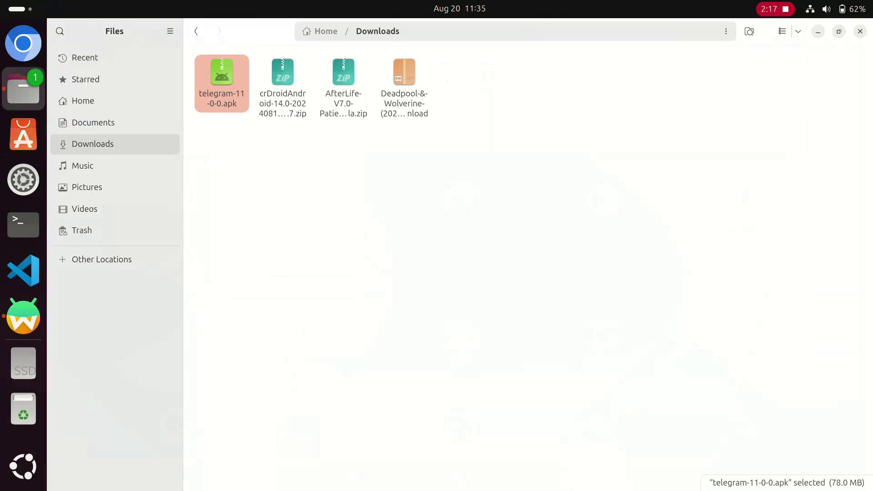
right_click(277, 160)
click(337, 258)
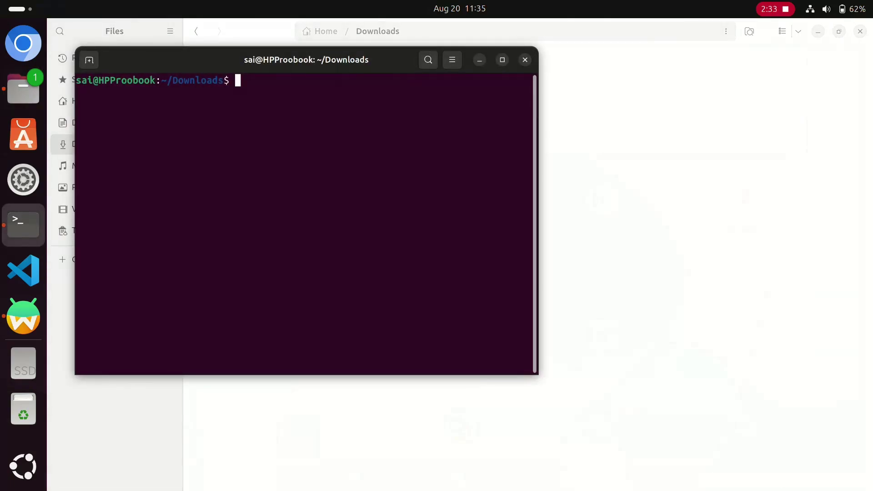
Step: Type 'waydroid app install' and copy the name telegram-11-0-0.apk from the file's Rename field
text(waydroid a)
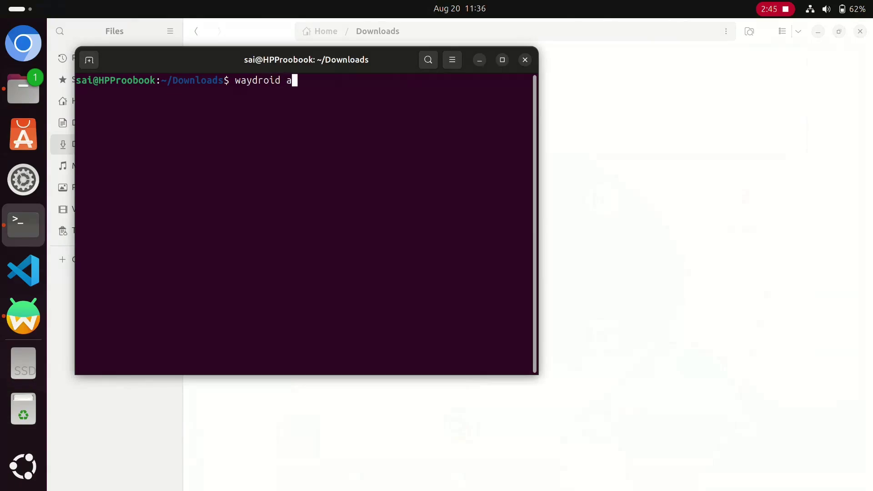
text(pp install)
drag(306, 59, 500, 165)
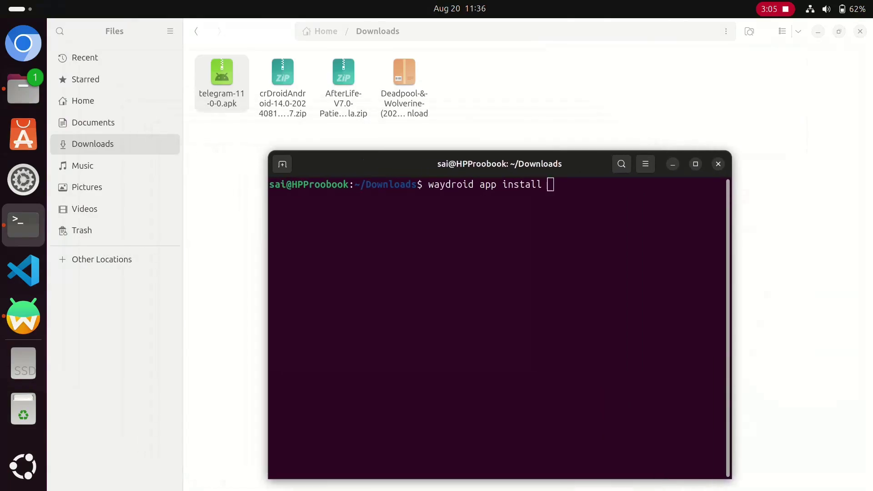
right_click(222, 98)
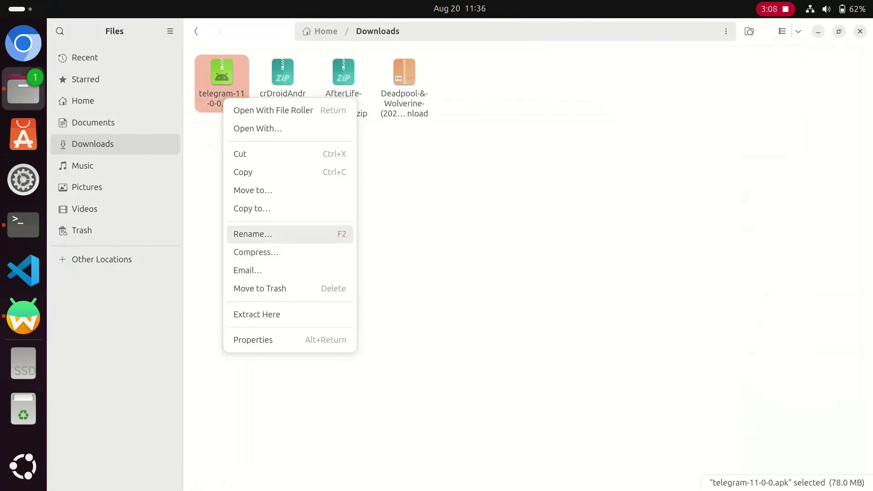
click(253, 234)
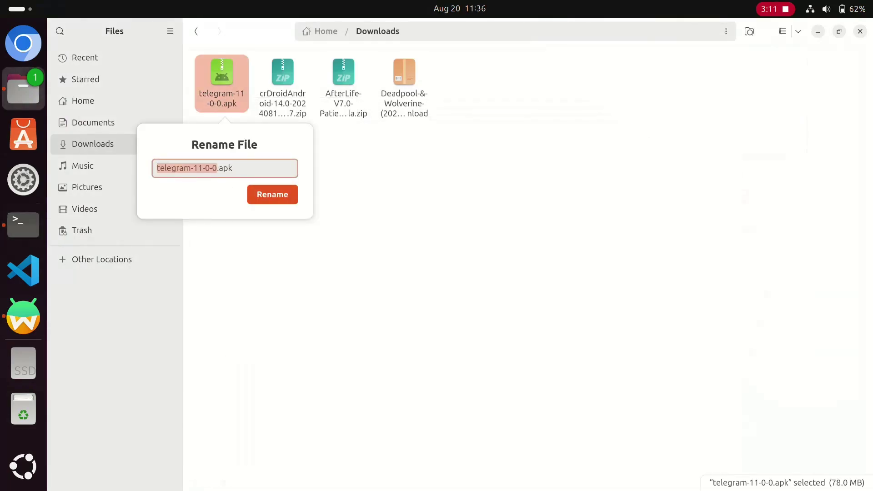
key(End)
key(shift+ctrl+Left)
key(shift+ctrl+Left)
key(shift+ctrl+Left)
key(shift+ctrl+Left)
key(shift+ctrl+Left)
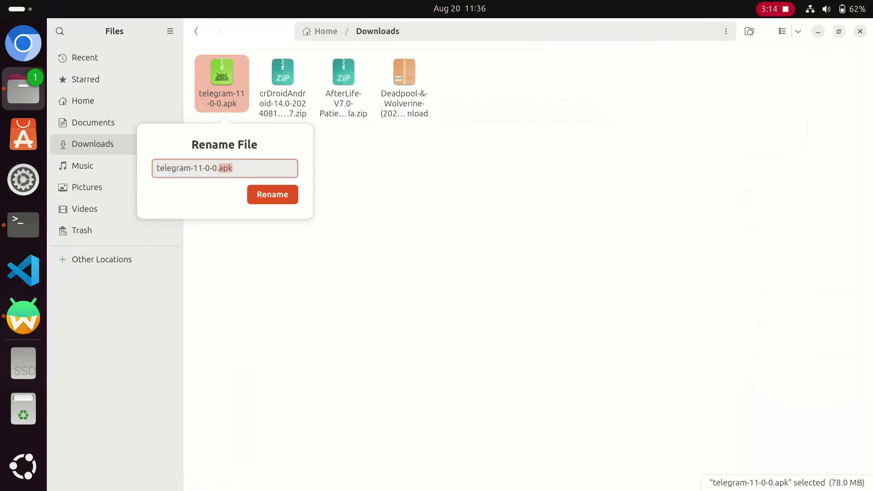
right_click(169, 168)
click(182, 195)
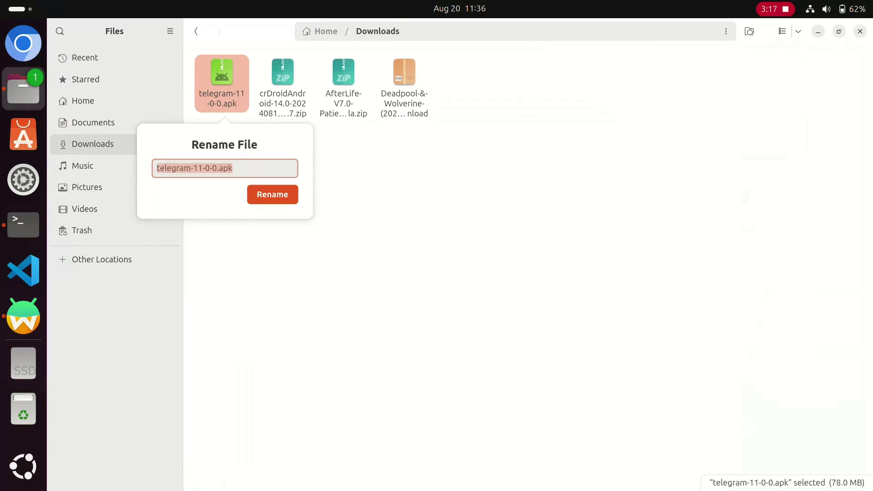
Step: Paste the file name into the terminal and run 'waydroid app install telegram-11-0-0.apk'
click(23, 225)
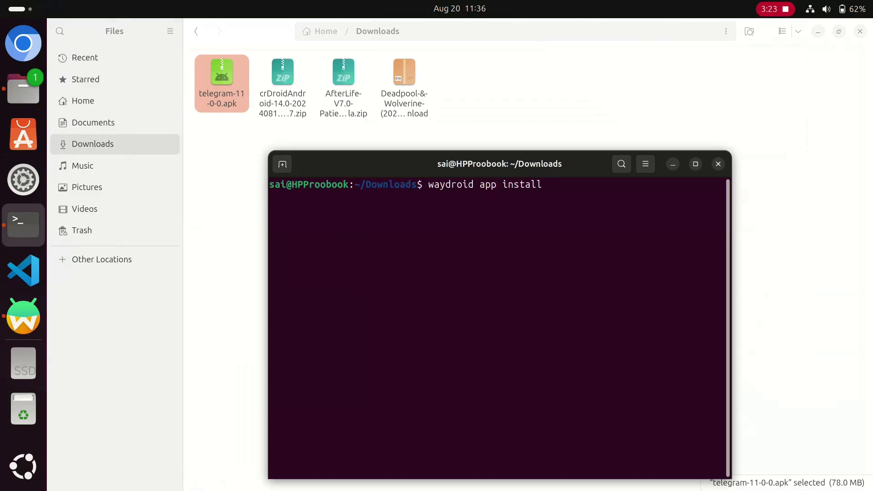
right_click(567, 194)
click(591, 233)
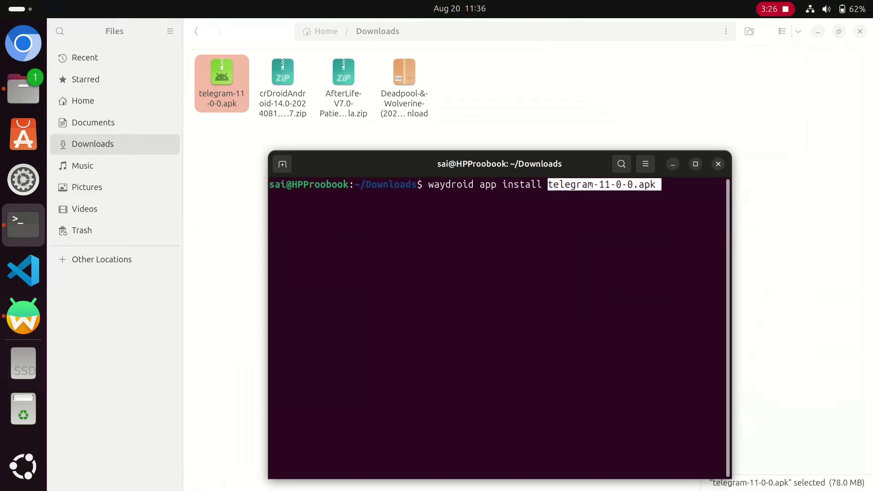
key(Return)
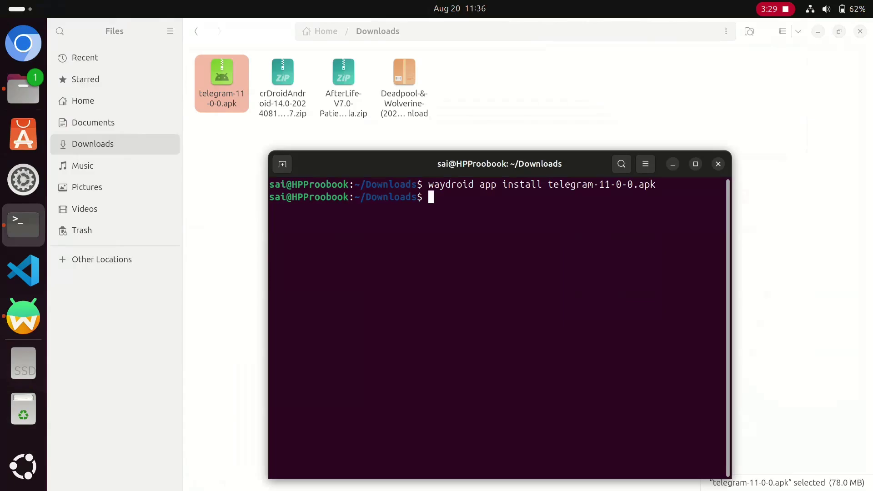
Step: Close the terminal, launch Telegram from Waydroid's app drawer to its Start Messaging screen, then go Home
key(ctrl+d)
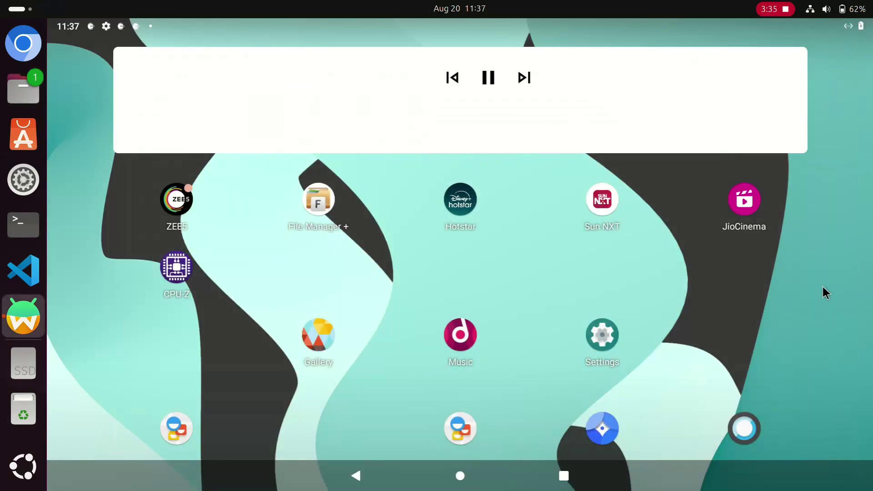
drag(520, 382, 595, 33)
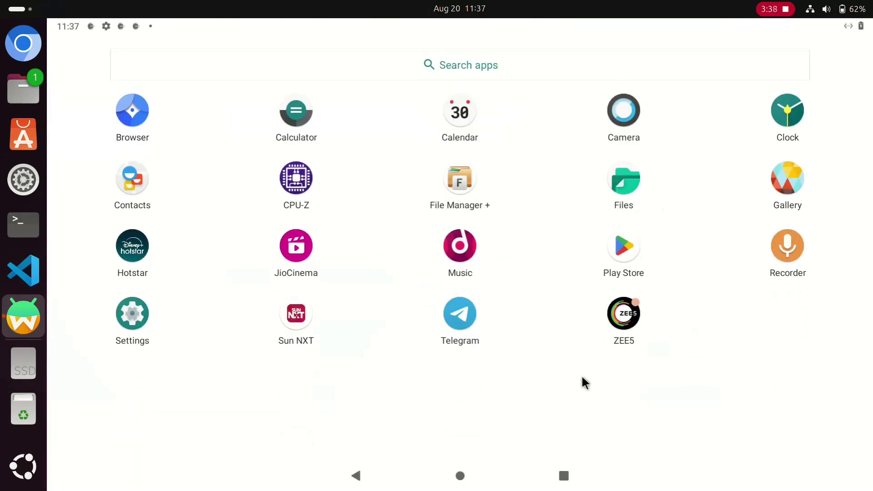
click(455, 316)
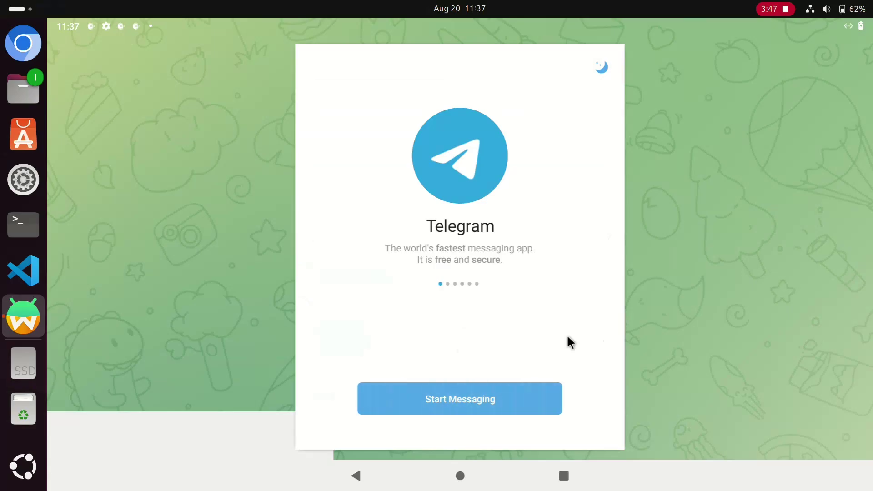
click(453, 475)
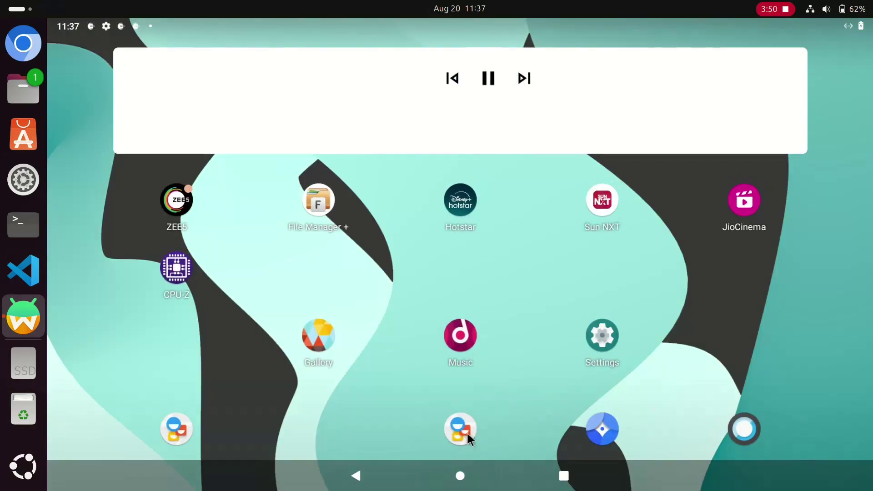